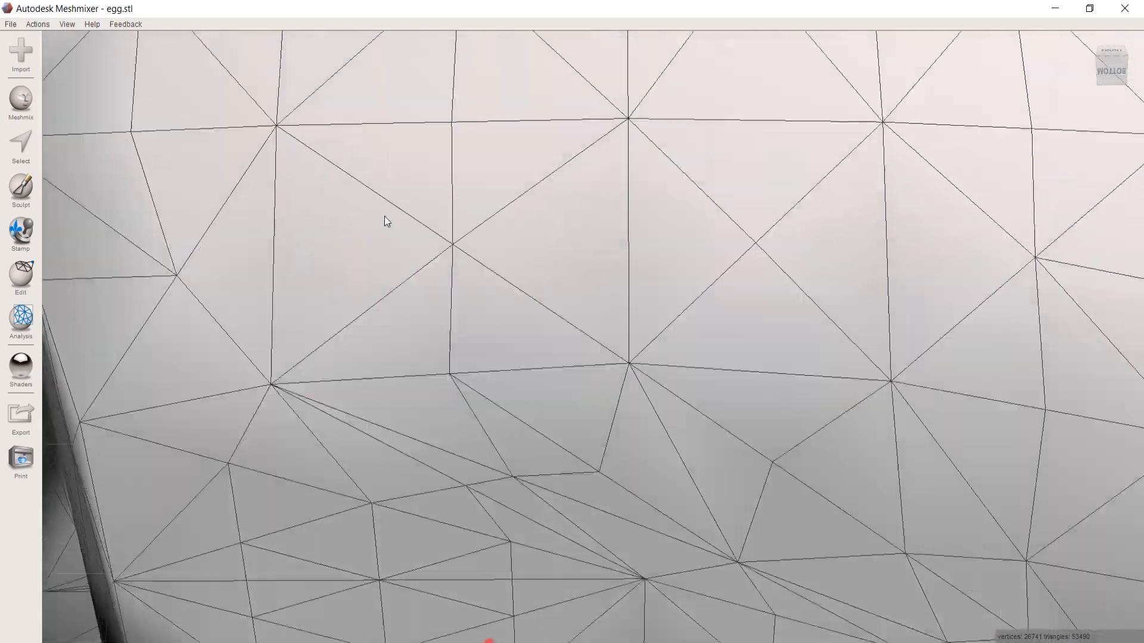
pyautogui.scroll(-10, 400, 211)
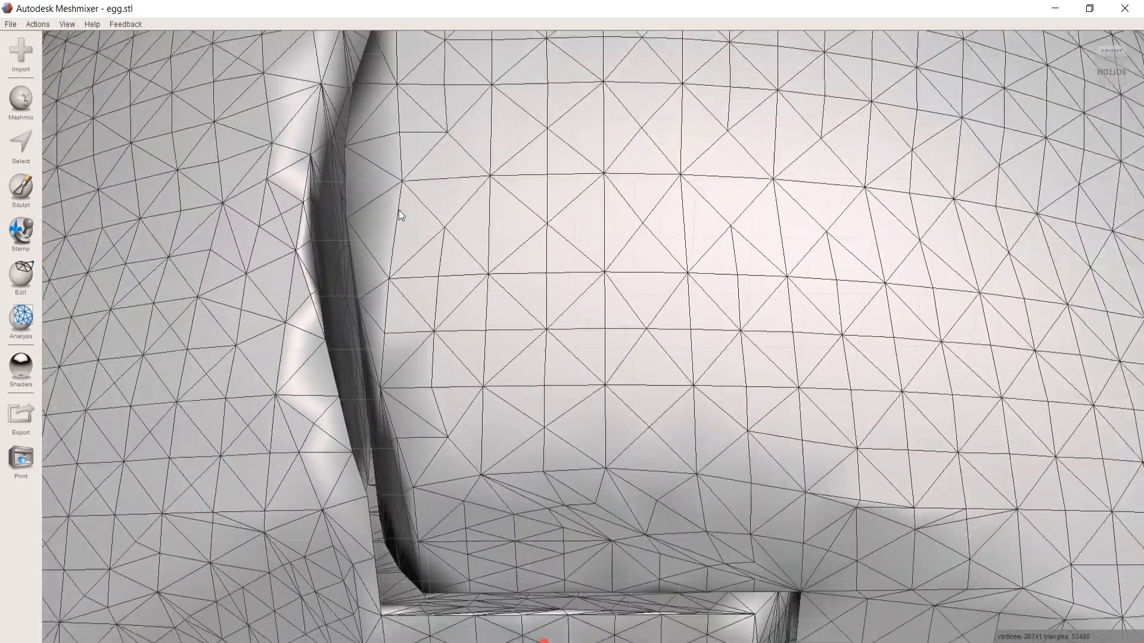
pyautogui.scroll(-3, 398, 212)
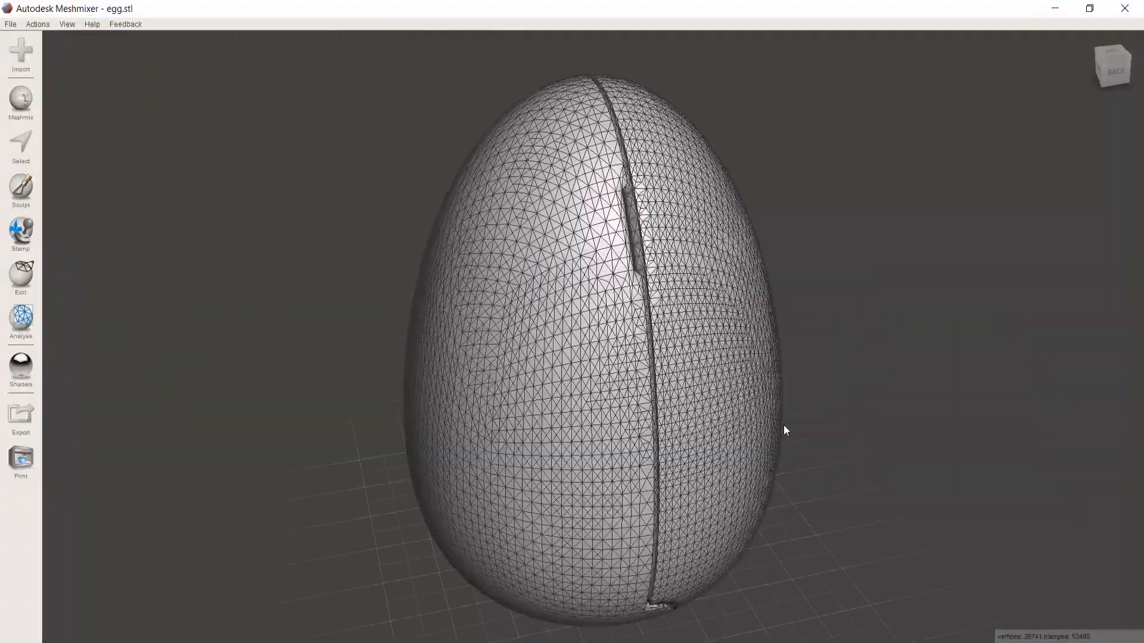
pyautogui.moveTo(741, 439); pyautogui.dragTo(614, 444, button='right')
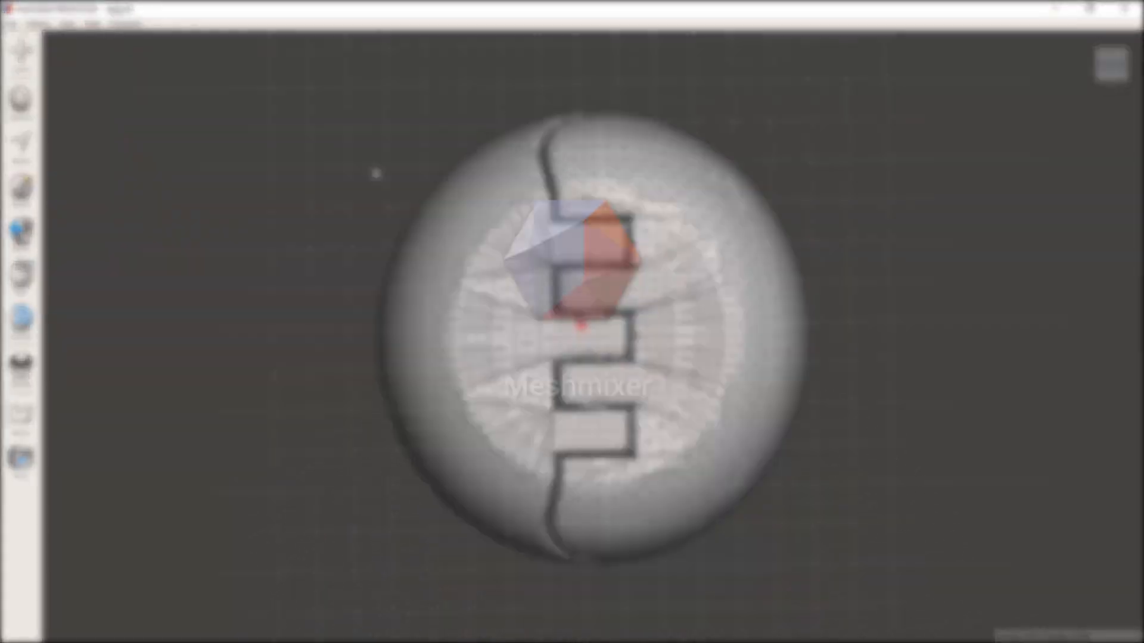
pyautogui.scroll(10, 572, 321)
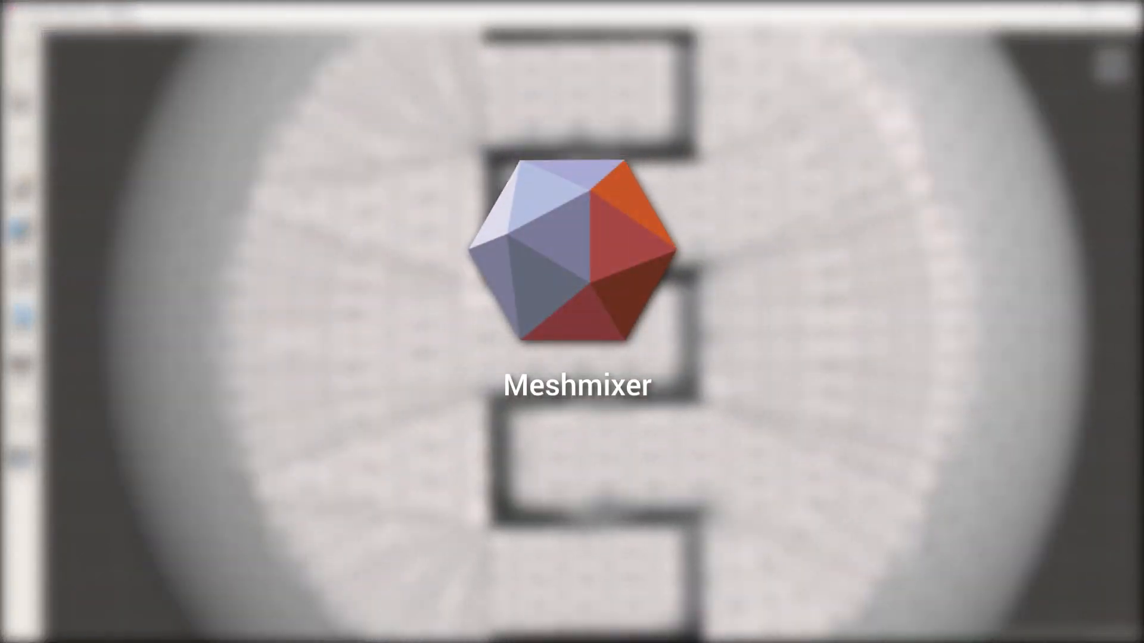
pyautogui.scroll(10, 572, 321)
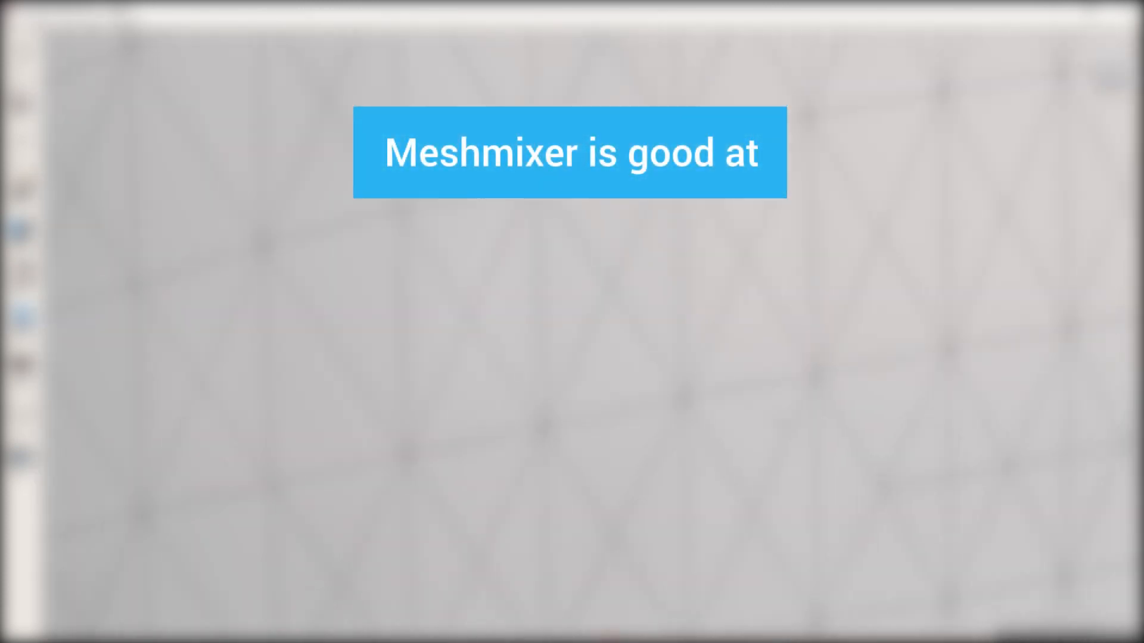
pyautogui.scroll(-10, 572, 322)
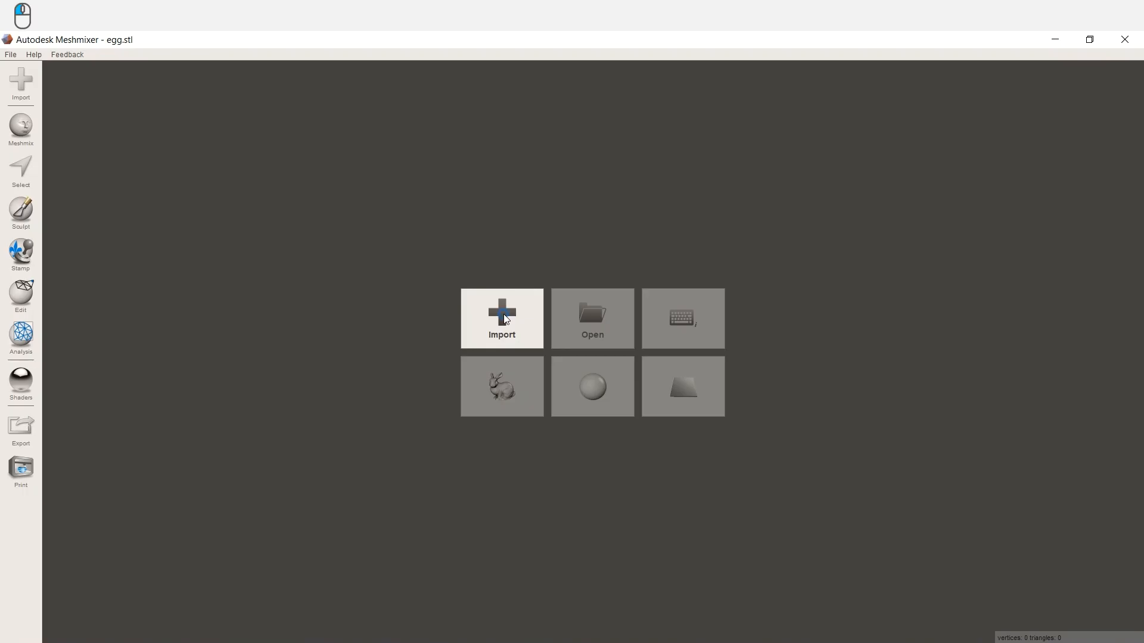
# Import egg.stl from the Models folder and append machine.stl to the scene.
pyautogui.click(503, 313)
pyautogui.doubleClick(205, 155)
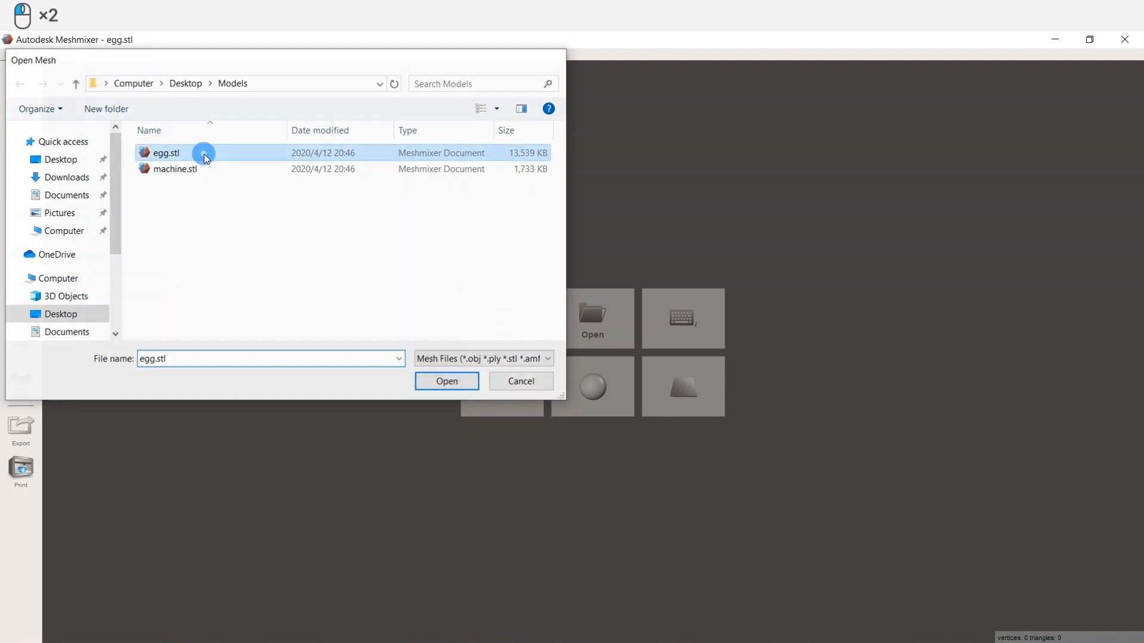
pyautogui.click(27, 85)
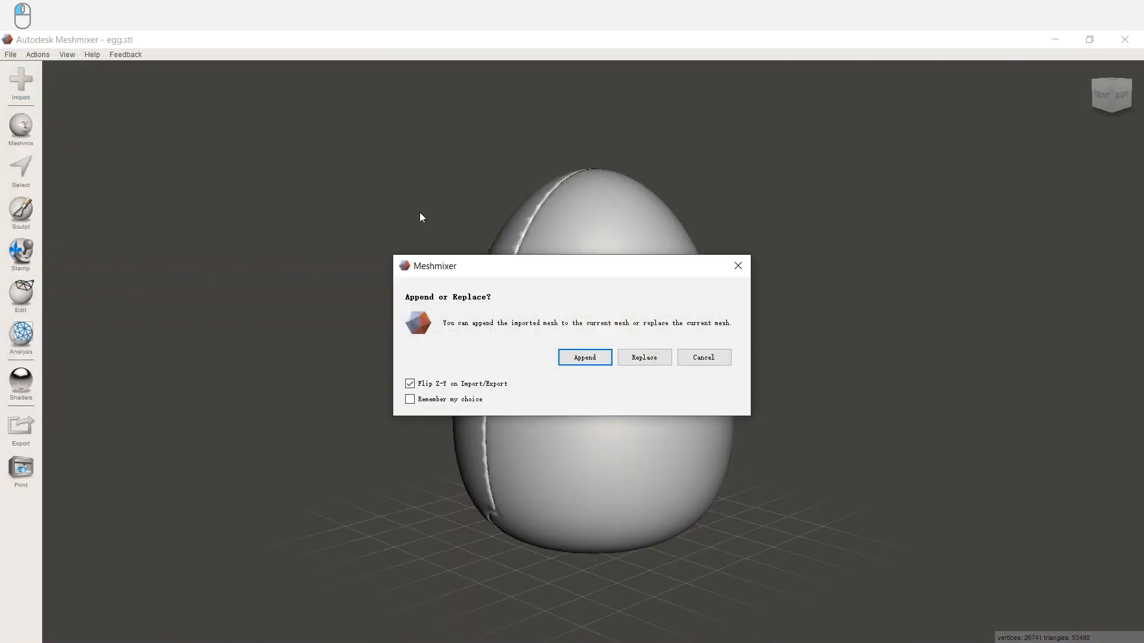
pyautogui.click(583, 356)
pyautogui.doubleClick(209, 171)
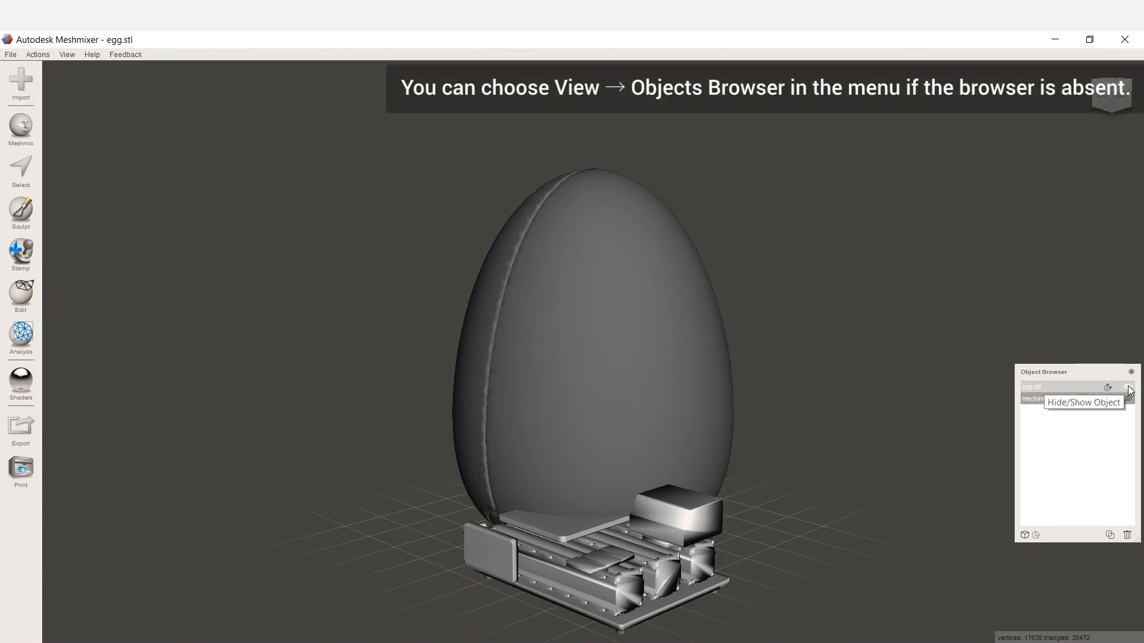
# Hide the egg mesh and add a cube from the Primitives library beside the machine.
pyautogui.click(1129, 388)
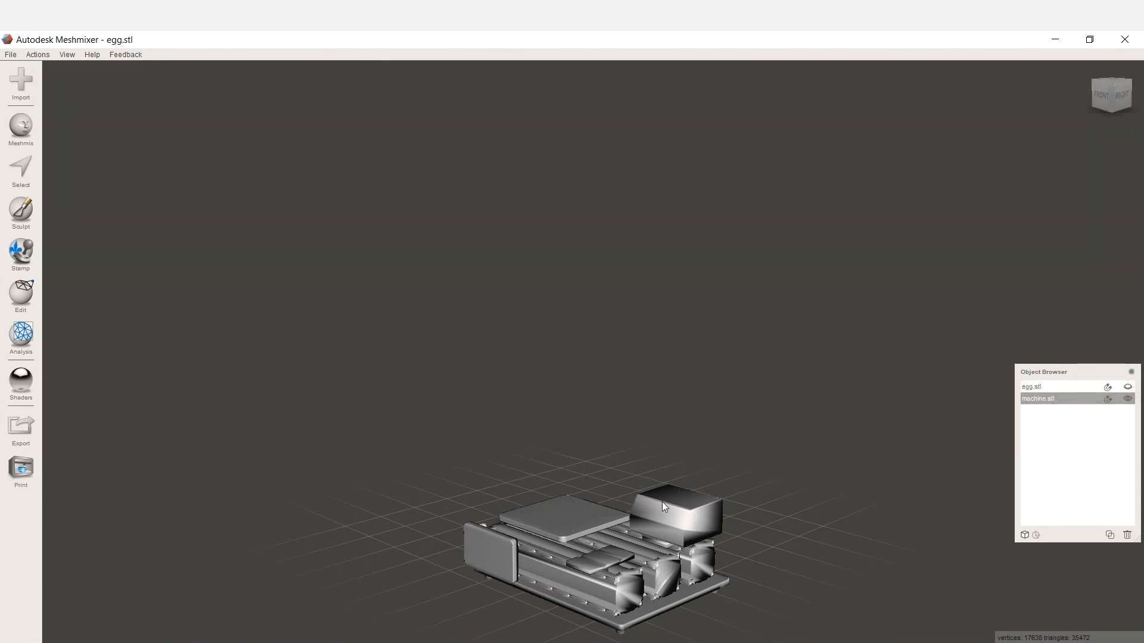
pyautogui.click(21, 126)
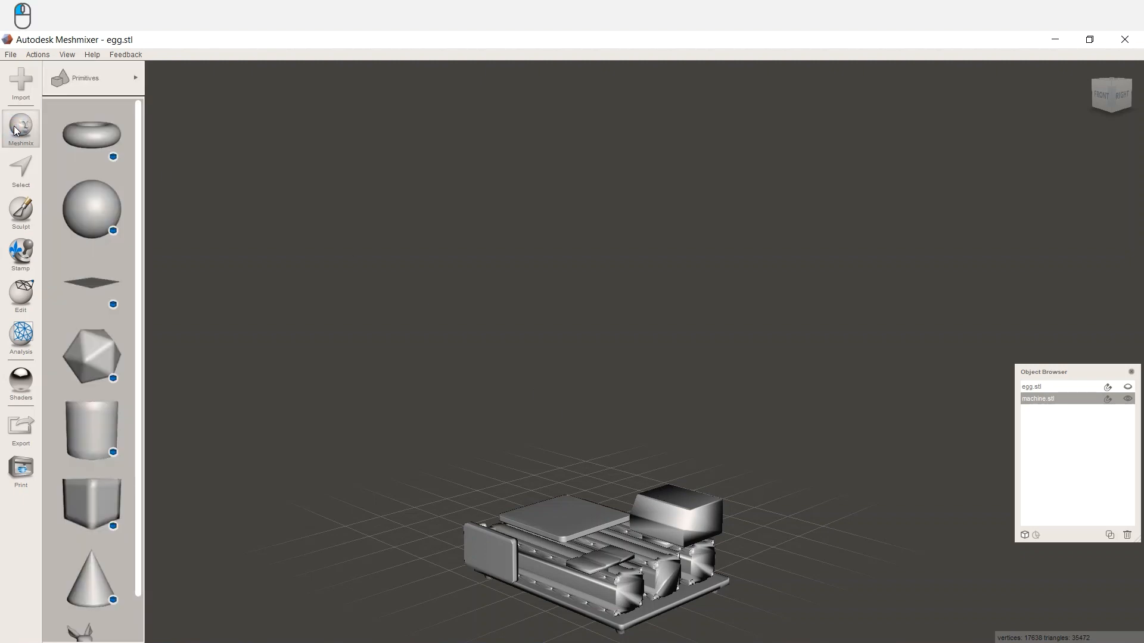
pyautogui.click(102, 74)
pyautogui.moveTo(97, 501); pyautogui.dragTo(98, 502)
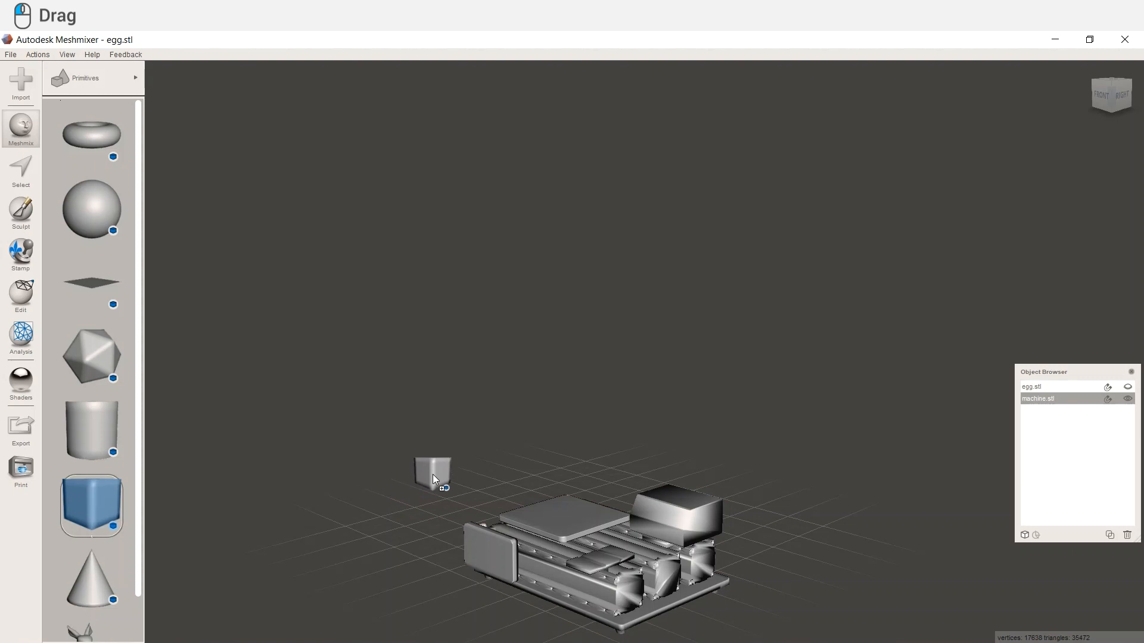
pyautogui.moveTo(432, 474); pyautogui.dragTo(432, 474)
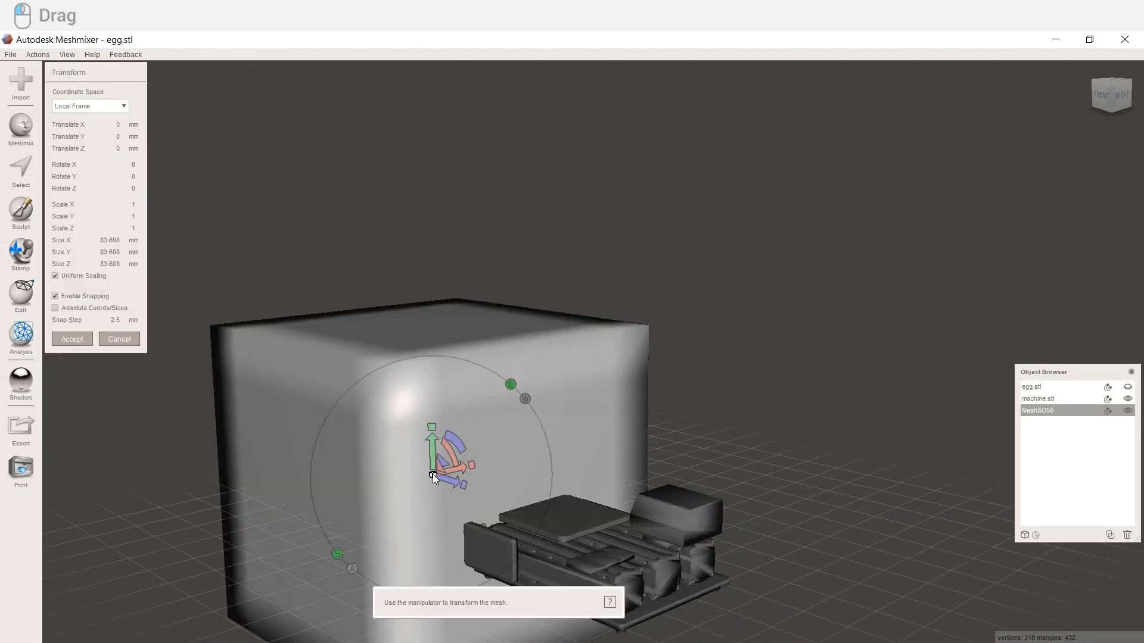
# Rename the new primitive mesh as cube.
pyautogui.doubleClick(1055, 413)
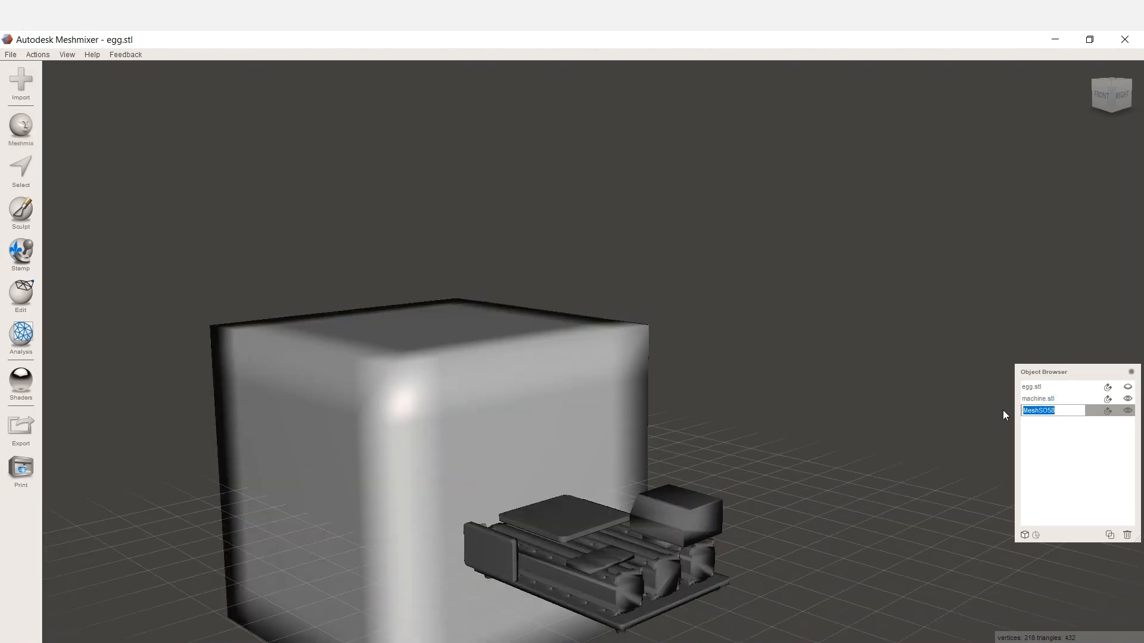
pyautogui.write('cube')
pyautogui.press('Return')
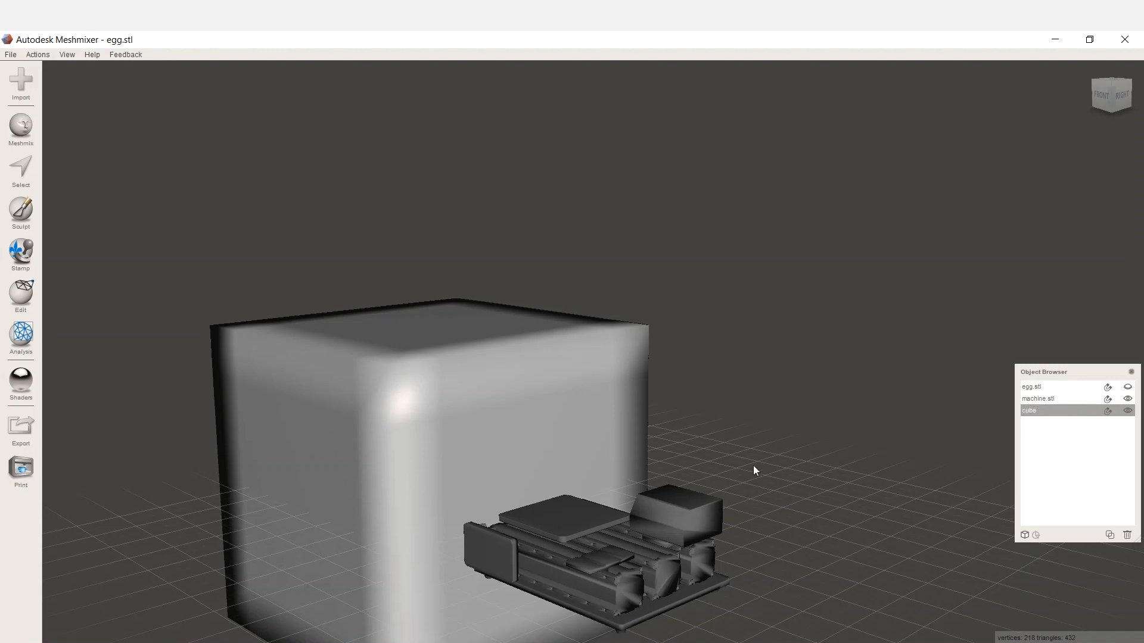
# Resize the cube to about 41.1 × 21.1 × 56.1 mm and move it so that it encloses the machine.
pyautogui.moveTo(752, 468); pyautogui.dragTo(590, 471, button='right')
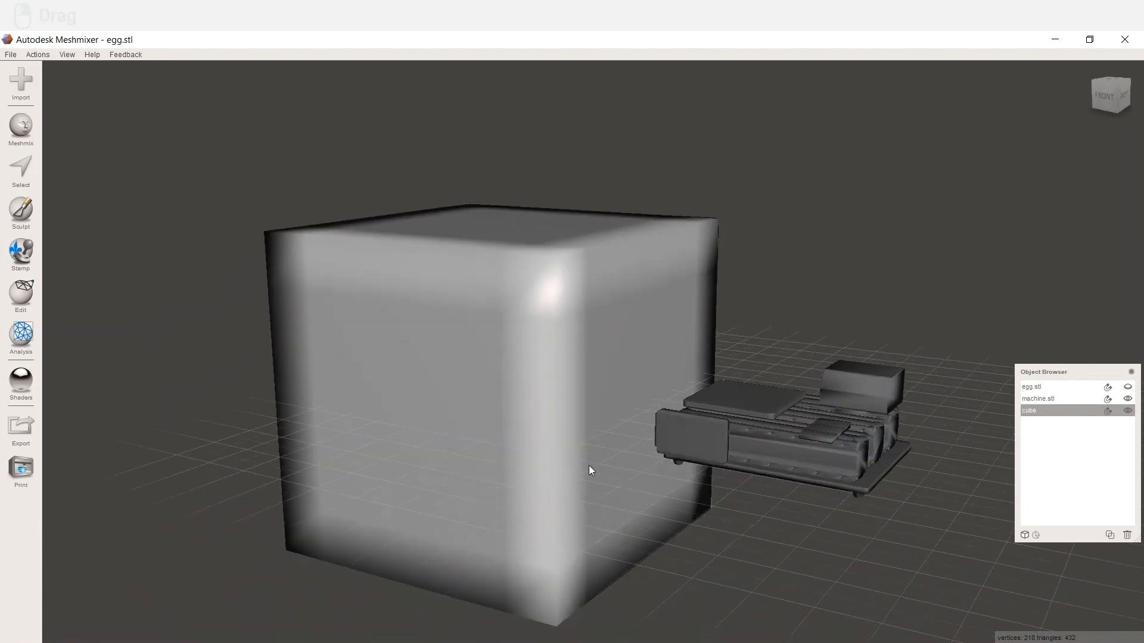
pyautogui.click(1104, 95)
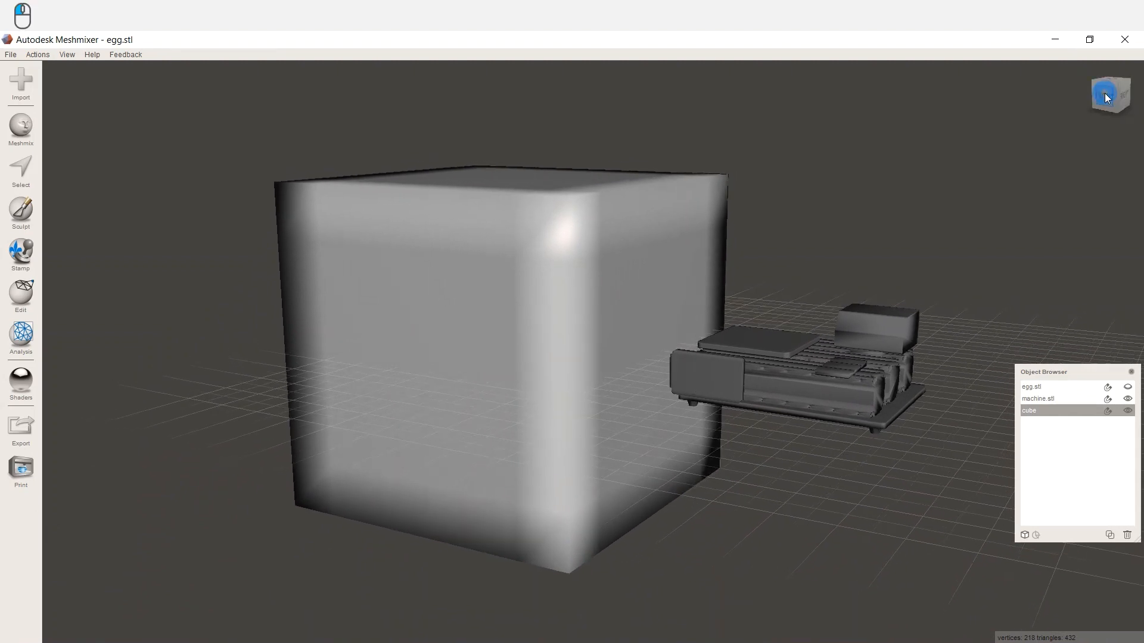
pyautogui.click(1134, 99)
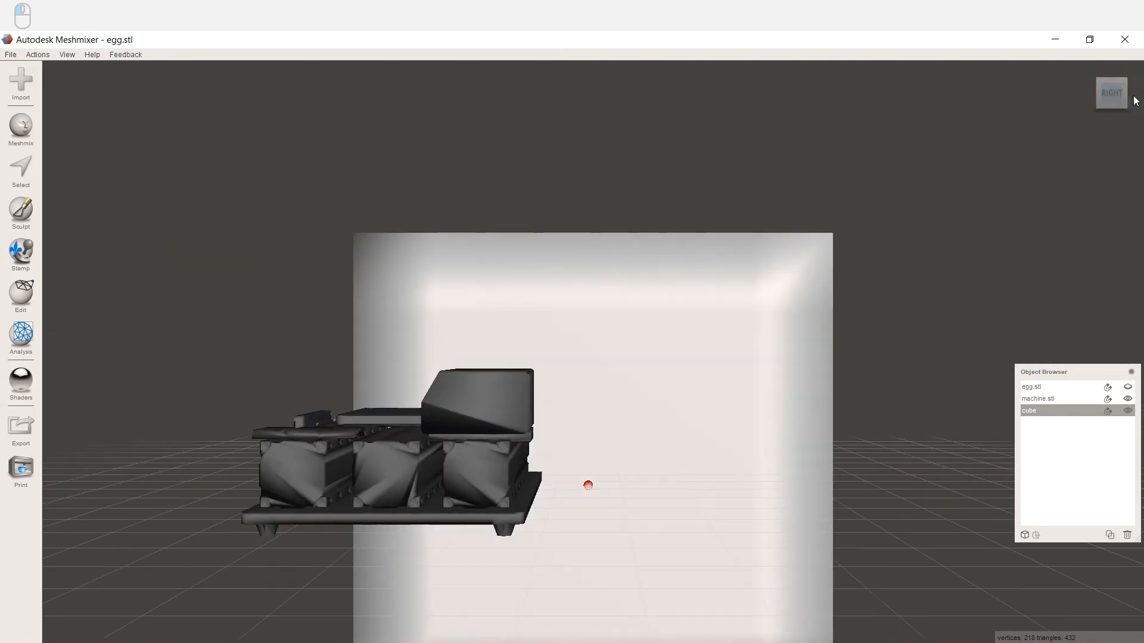
pyautogui.moveTo(753, 394); pyautogui.dragTo(677, 442, button='right')
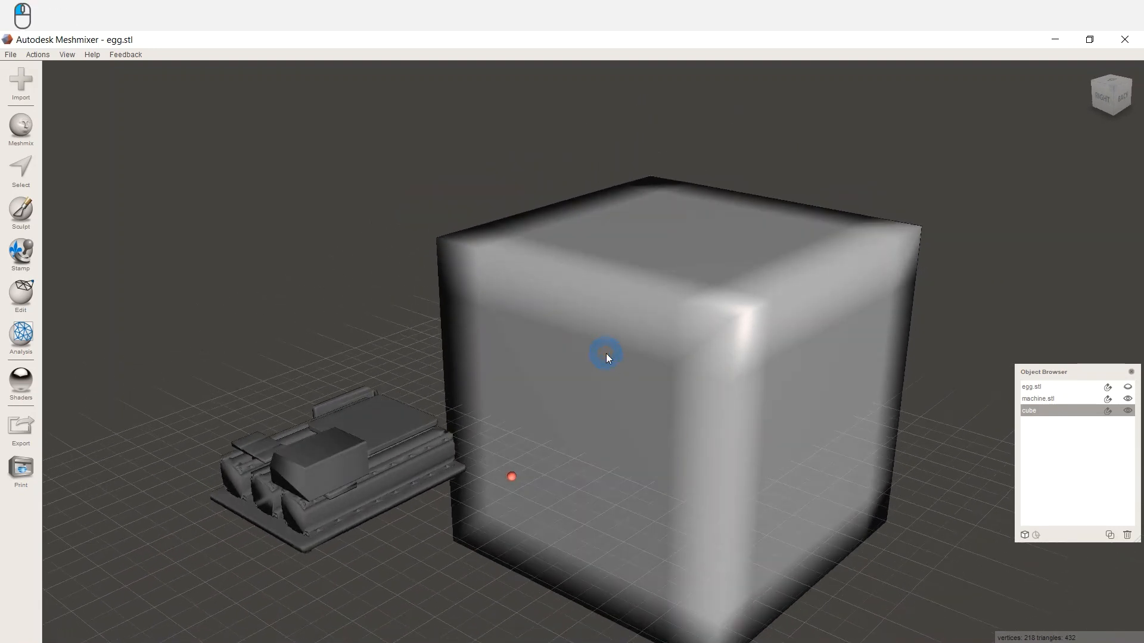
pyautogui.click(21, 295)
pyautogui.click(112, 112)
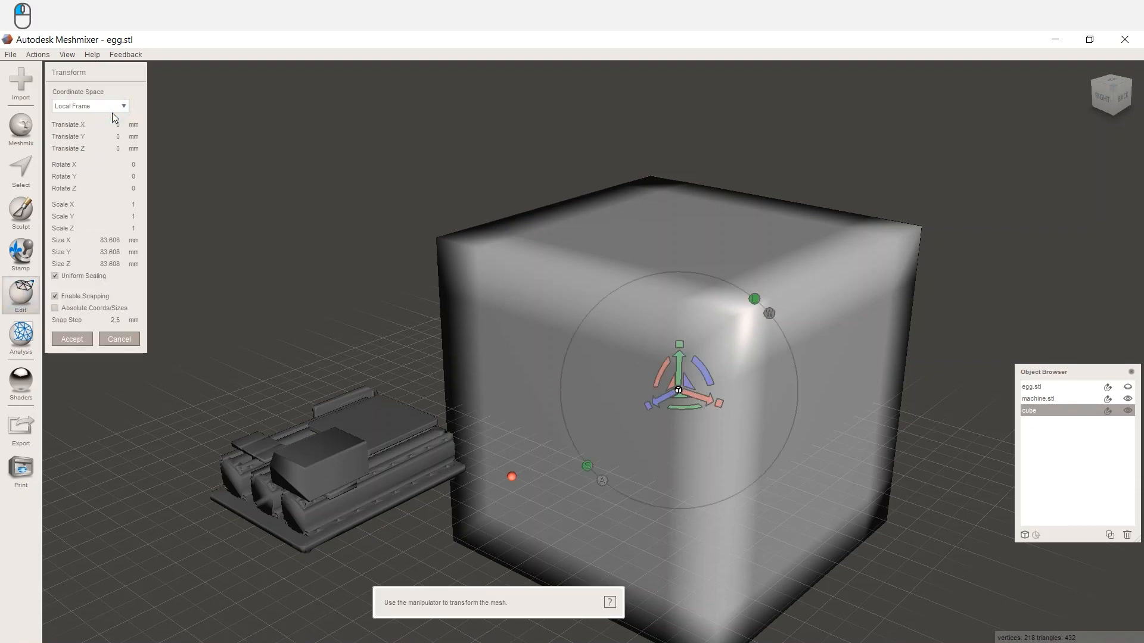
pyautogui.moveTo(512, 388); pyautogui.dragTo(733, 498, button='right')
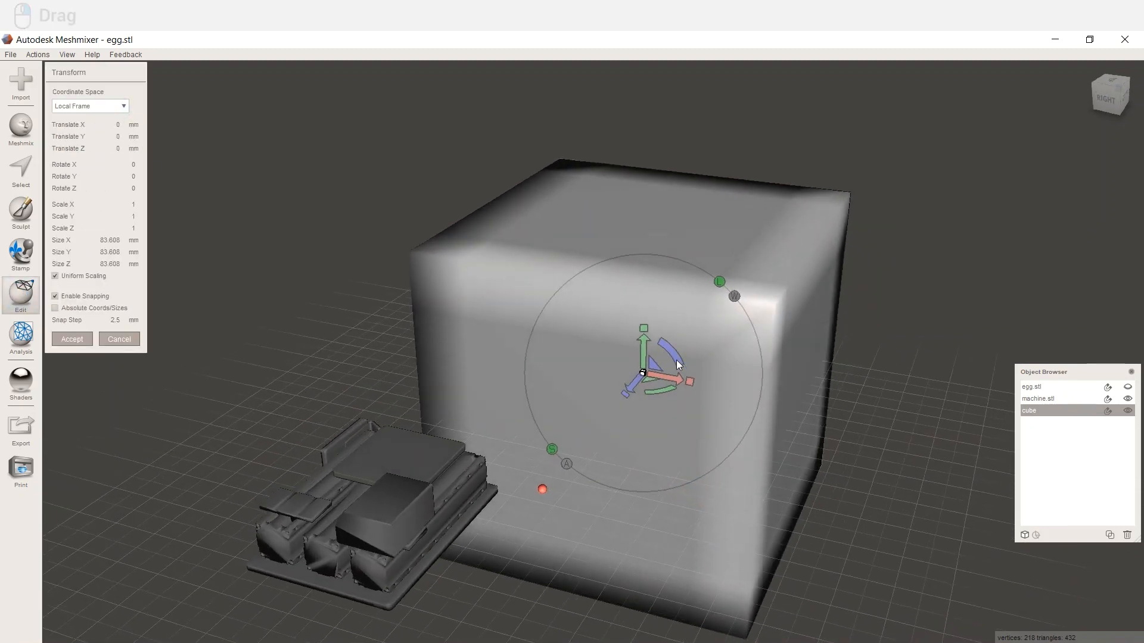
pyautogui.moveTo(689, 383); pyautogui.dragTo(661, 381)
pyautogui.moveTo(645, 328)
pyautogui.mouseDown()
pyautogui.moveTo(623, 394)
pyautogui.moveTo(685, 383)
pyautogui.moveTo(646, 338)
pyautogui.mouseUp()
pyautogui.moveTo(645, 339); pyautogui.dragTo(584, 524, button='right')
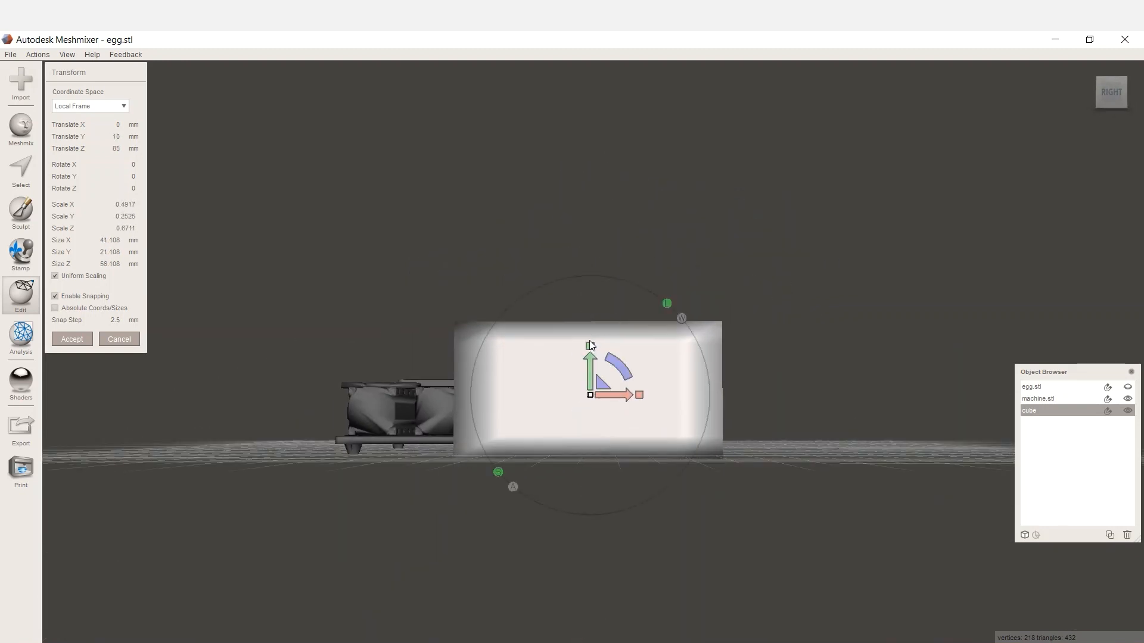
# Set the machine mesh as the target so it shows through the cube.
pyautogui.click(1052, 402)
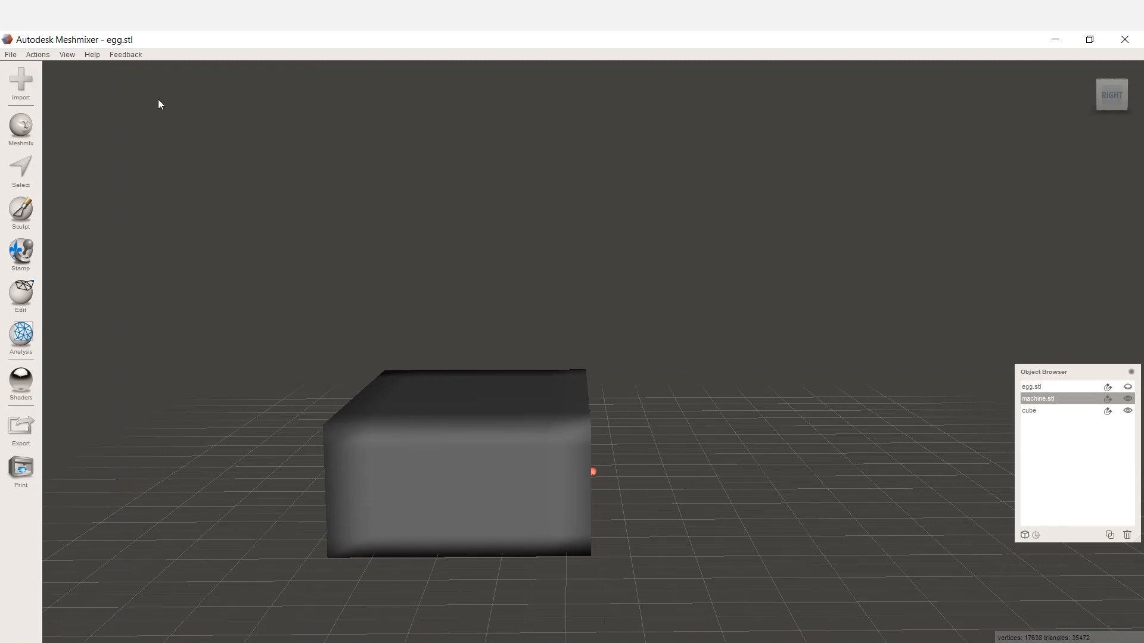
pyautogui.click(49, 58)
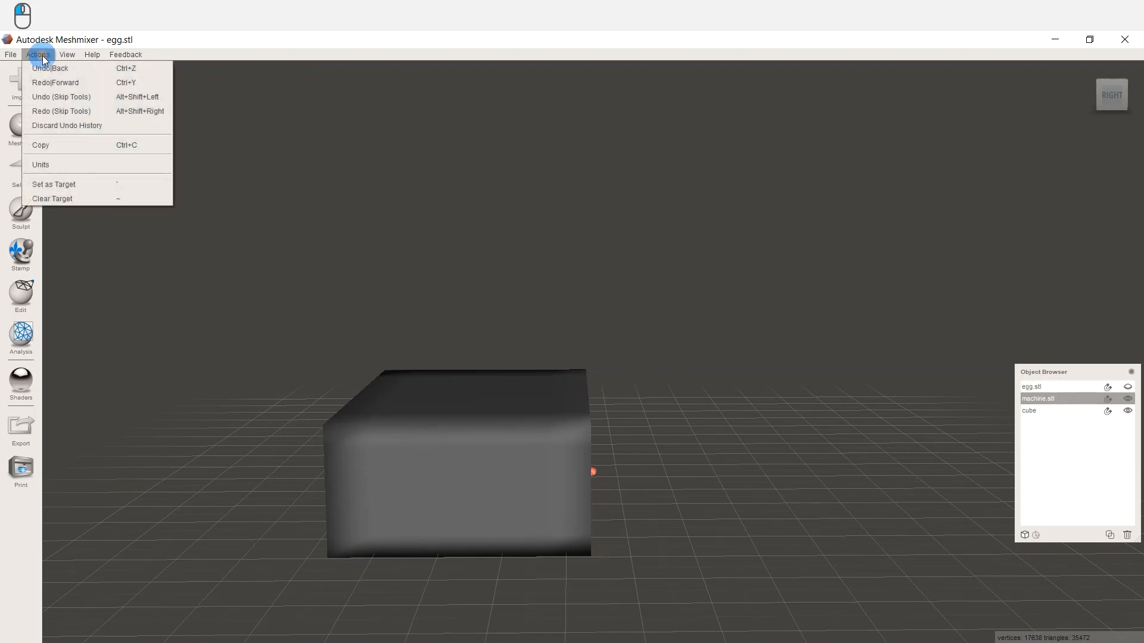
pyautogui.click(85, 183)
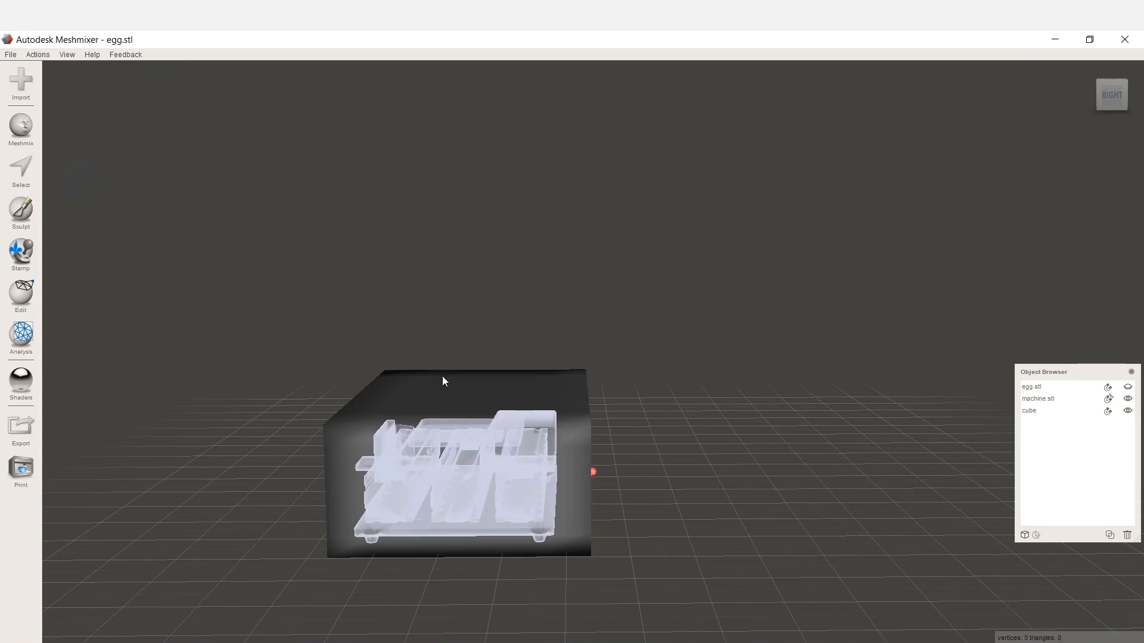
# Transform the cube with a translation of -2 mm along X to centre it around the machine.
pyautogui.click(571, 505)
pyautogui.click(21, 292)
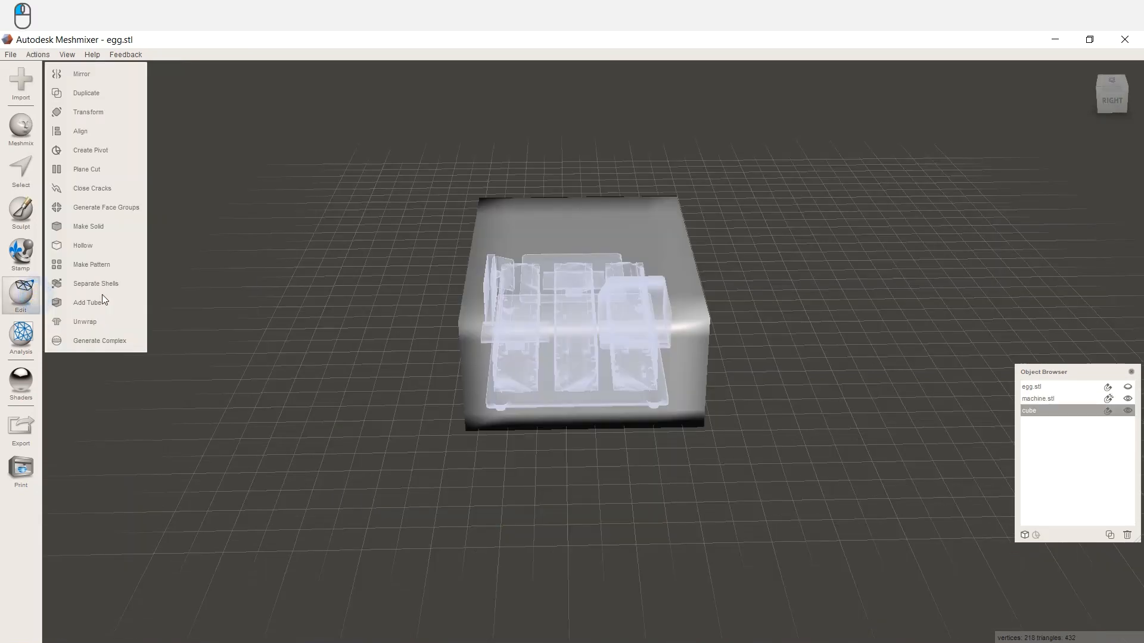
pyautogui.click(83, 113)
pyautogui.moveTo(615, 303); pyautogui.dragTo(603, 305)
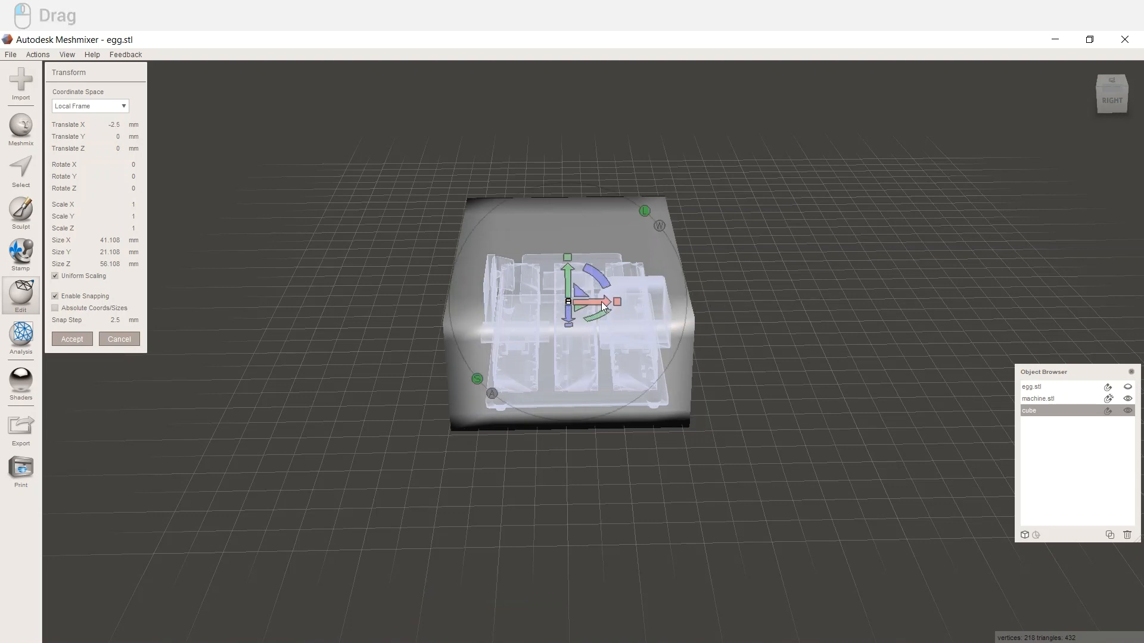
pyautogui.click(113, 125)
pyautogui.write('-2')
pyautogui.press('Return')
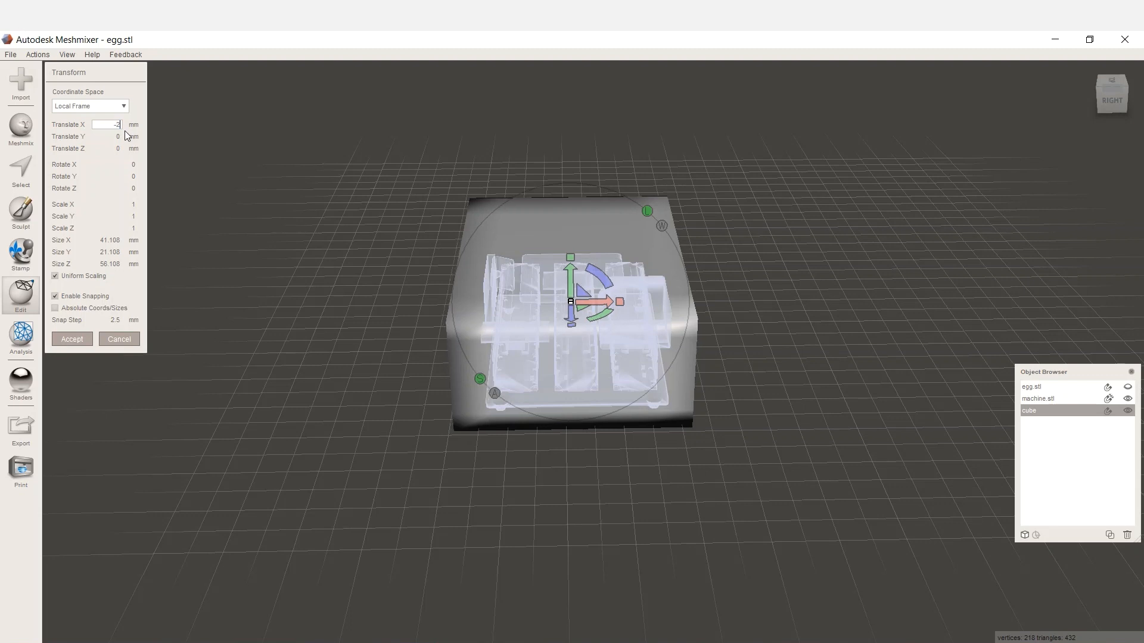
pyautogui.moveTo(736, 422); pyautogui.dragTo(735, 449, button='right')
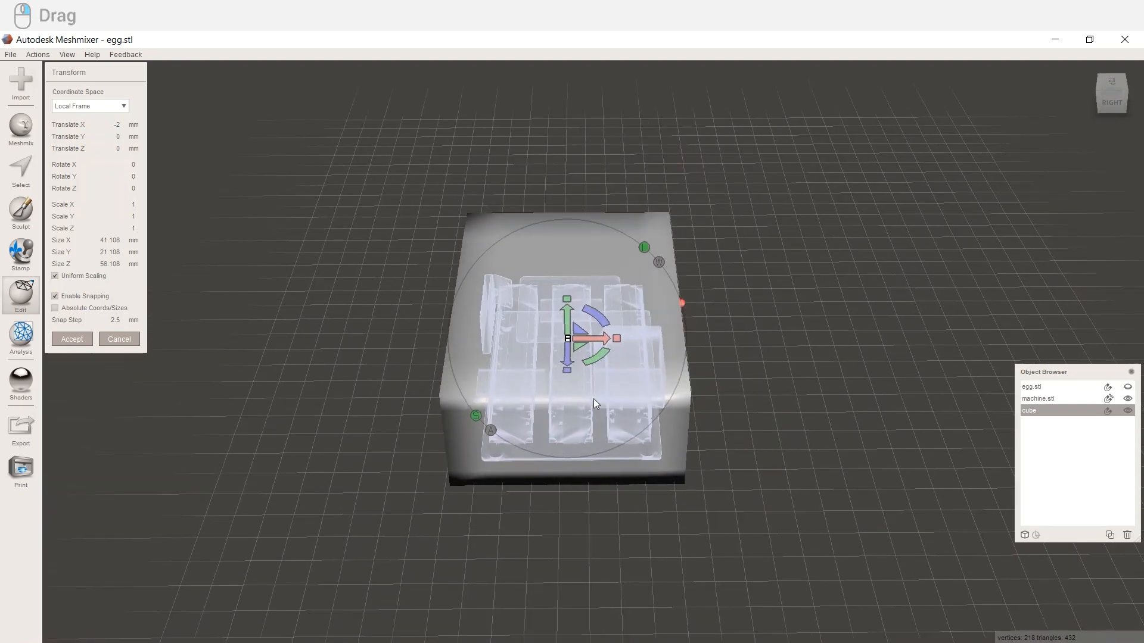
pyautogui.click(73, 341)
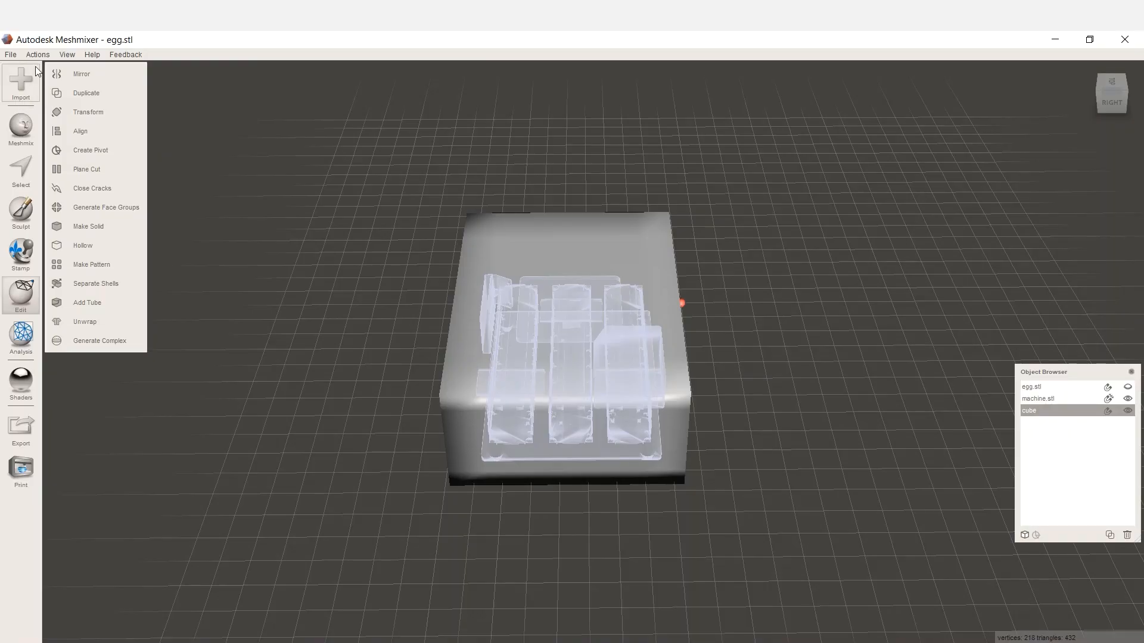
# Clear the target and hide the machine mesh.
pyautogui.click(35, 55)
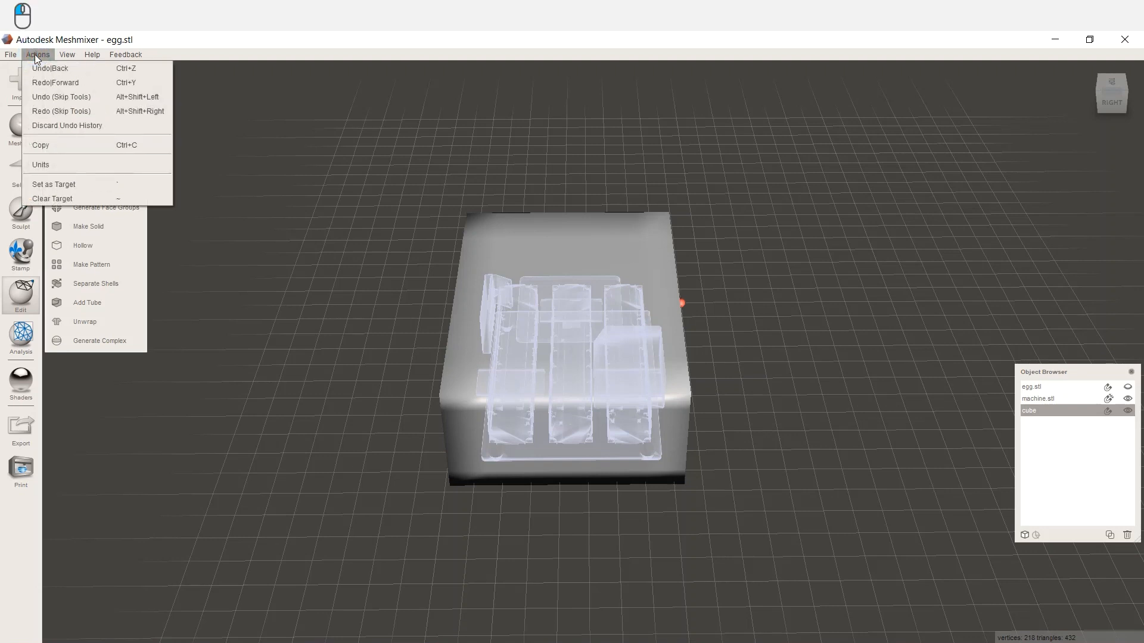
pyautogui.click(92, 199)
pyautogui.moveTo(739, 341); pyautogui.dragTo(722, 314, button='right')
pyautogui.click(1125, 398)
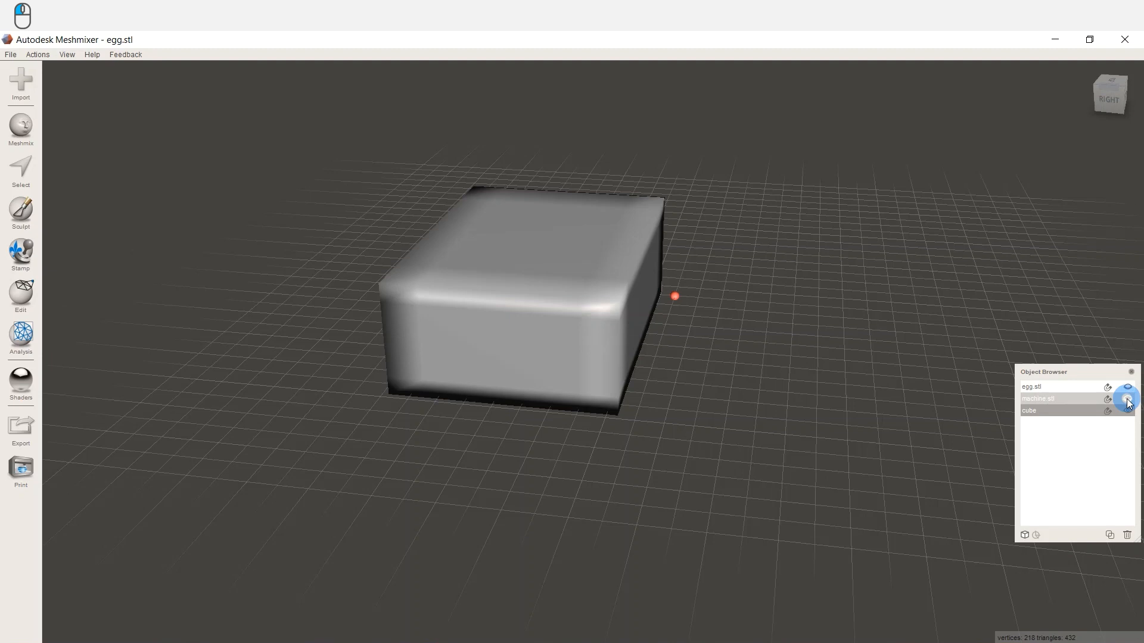
# Set the hidden egg mesh as the target.
pyautogui.click(1061, 389)
pyautogui.click(38, 56)
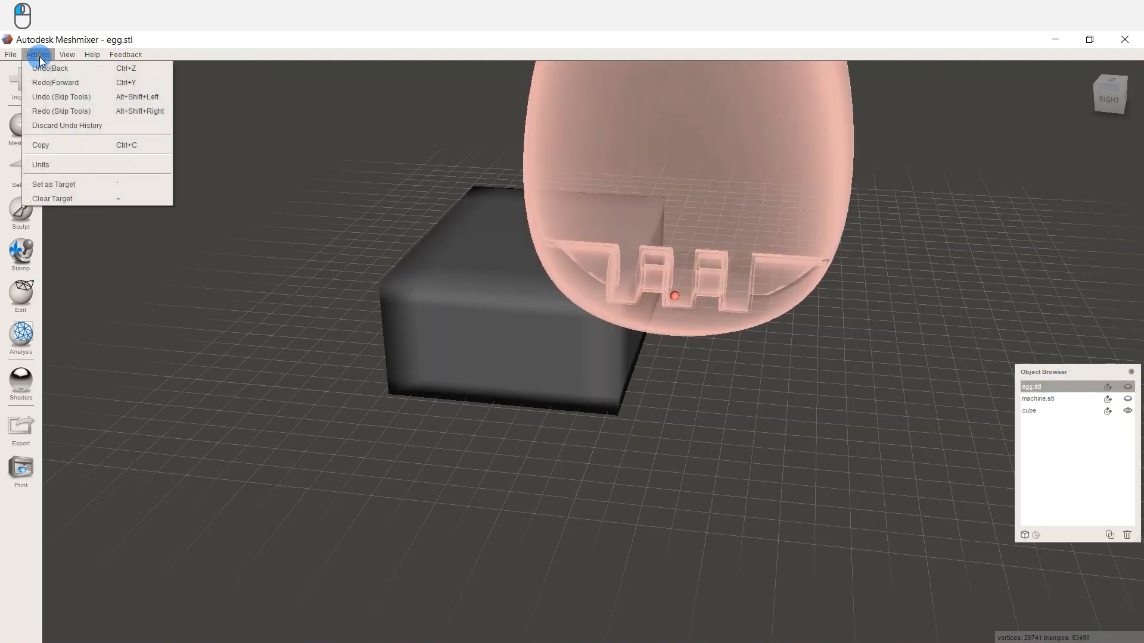
pyautogui.click(81, 184)
# Select the cube and rotate it -90 degrees about X with Transform so it stands upright.
pyautogui.click(392, 317)
pyautogui.moveTo(392, 317); pyautogui.dragTo(794, 323, button='right')
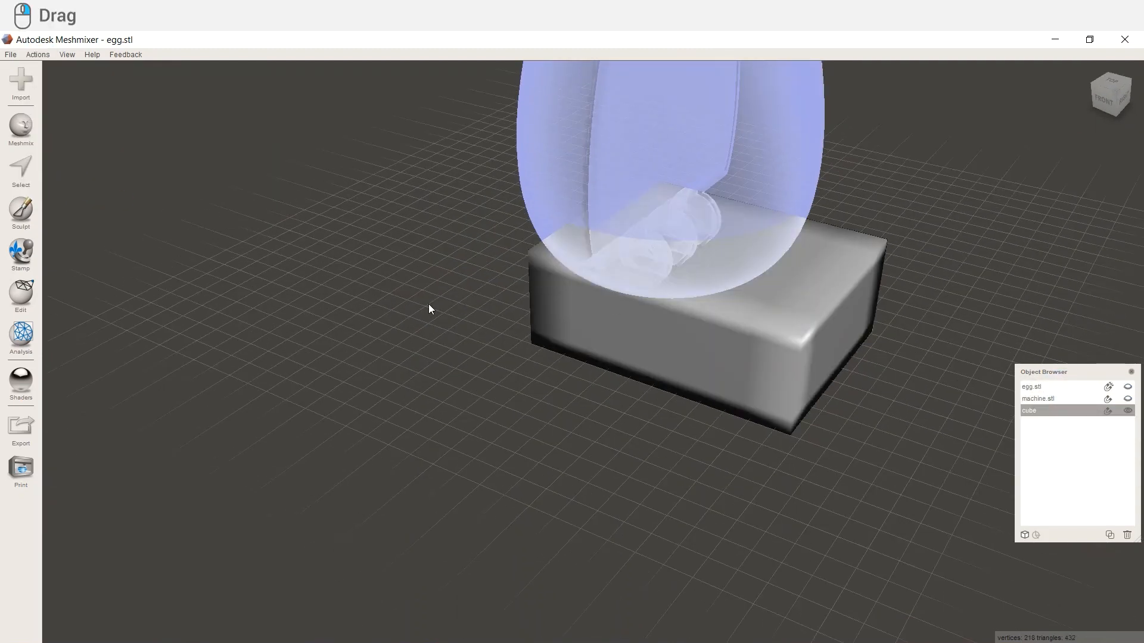
pyautogui.click(18, 294)
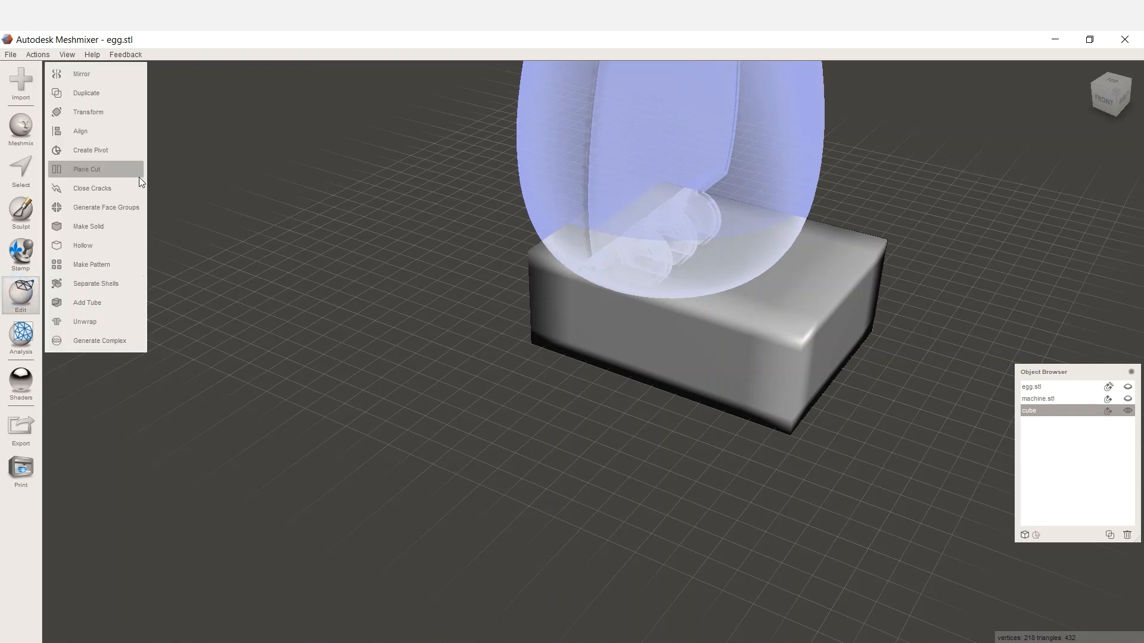
pyautogui.click(121, 112)
pyautogui.moveTo(819, 205); pyautogui.dragTo(799, 409, button='middle')
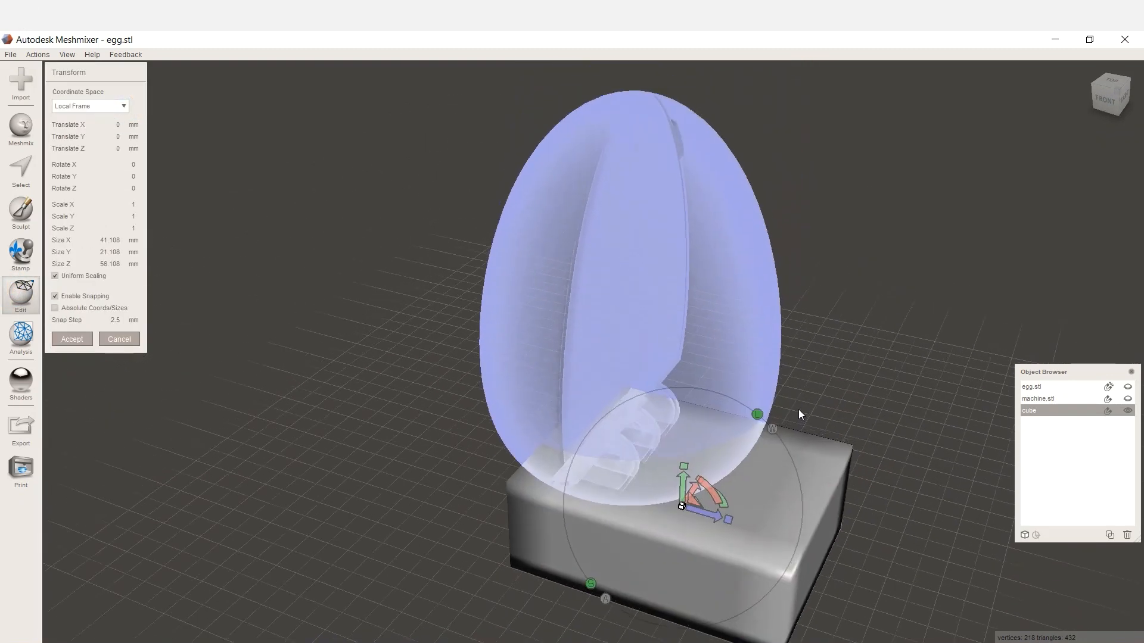
pyautogui.moveTo(713, 496); pyautogui.dragTo(637, 430)
# Move the upright cube into the egg with translations of 25 mm in X, 35 mm in Y and -22.5 mm in Z.
pyautogui.moveTo(983, 450); pyautogui.dragTo(901, 392, button='right')
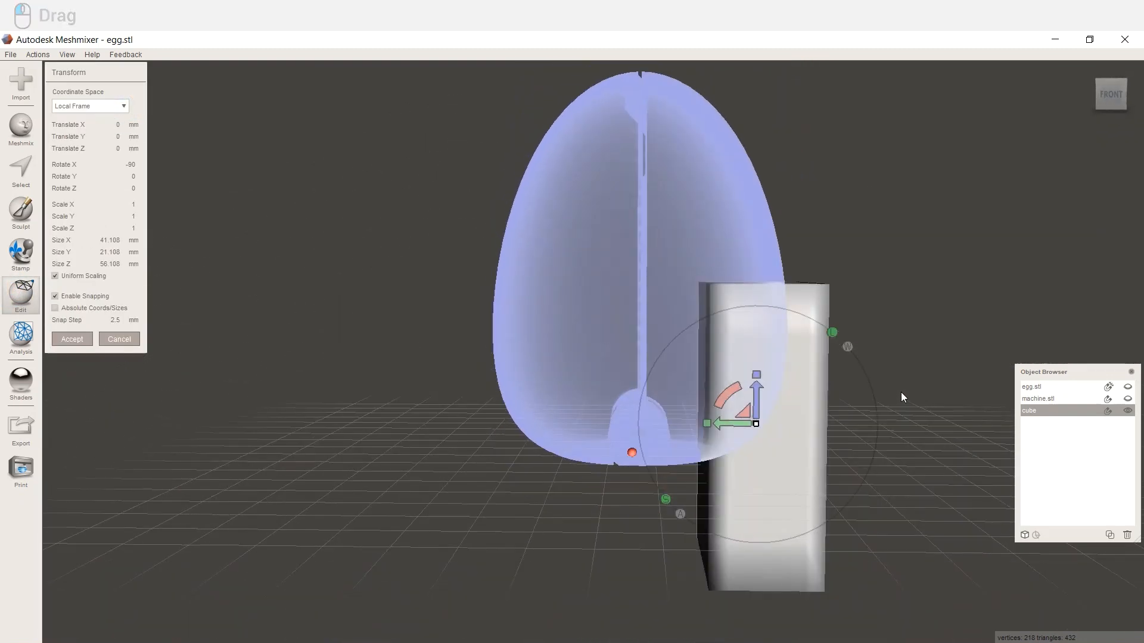
pyautogui.moveTo(755, 395); pyautogui.dragTo(632, 247)
pyautogui.moveTo(768, 262); pyautogui.dragTo(709, 268, button='right')
pyautogui.moveTo(483, 260); pyautogui.dragTo(598, 261)
pyautogui.moveTo(599, 134); pyautogui.dragTo(591, 206, button='right')
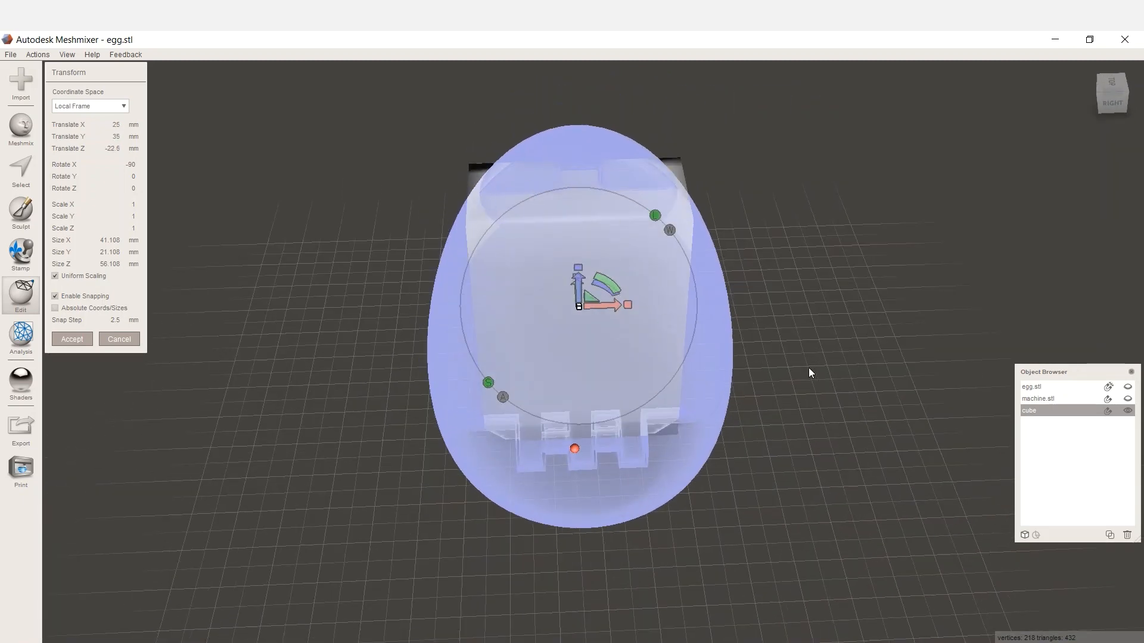
# Lower the cube to a Y translation of 30 mm so it sits above the hinge, and accept the transform.
pyautogui.moveTo(809, 367); pyautogui.dragTo(802, 310, button='right')
pyautogui.moveTo(576, 230); pyautogui.dragTo(579, 263)
pyautogui.moveTo(751, 275)
pyautogui.mouseDown(button='right')
pyautogui.moveTo(627, 290)
pyautogui.moveTo(759, 295)
pyautogui.mouseUp(button='right')
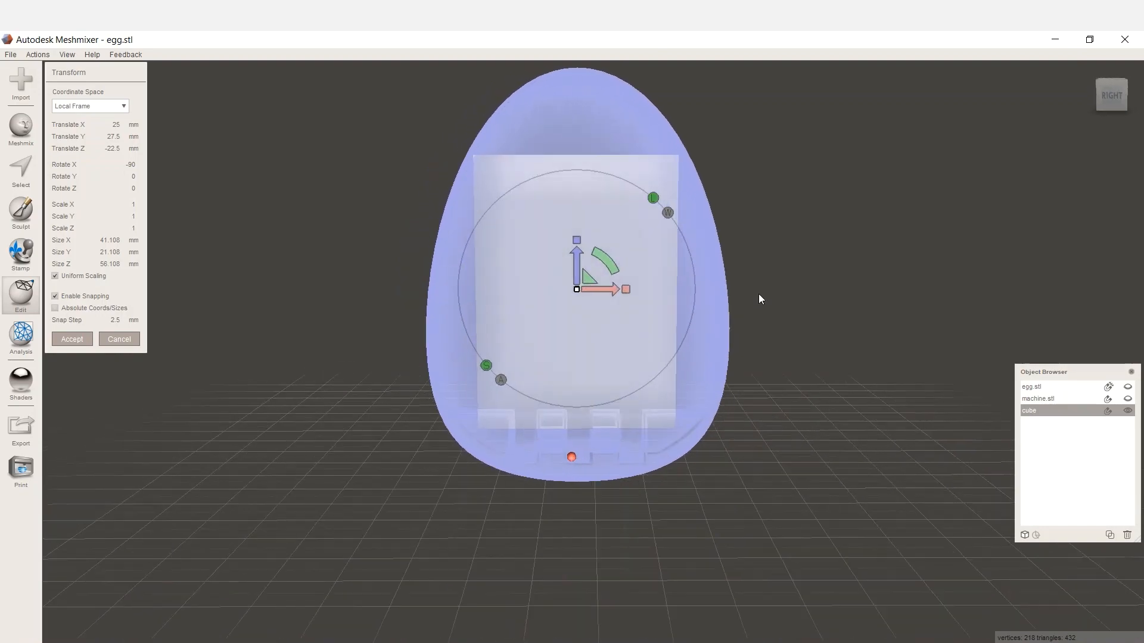
pyautogui.moveTo(577, 266); pyautogui.dragTo(577, 250)
pyautogui.moveTo(694, 317); pyautogui.dragTo(943, 274, button='right')
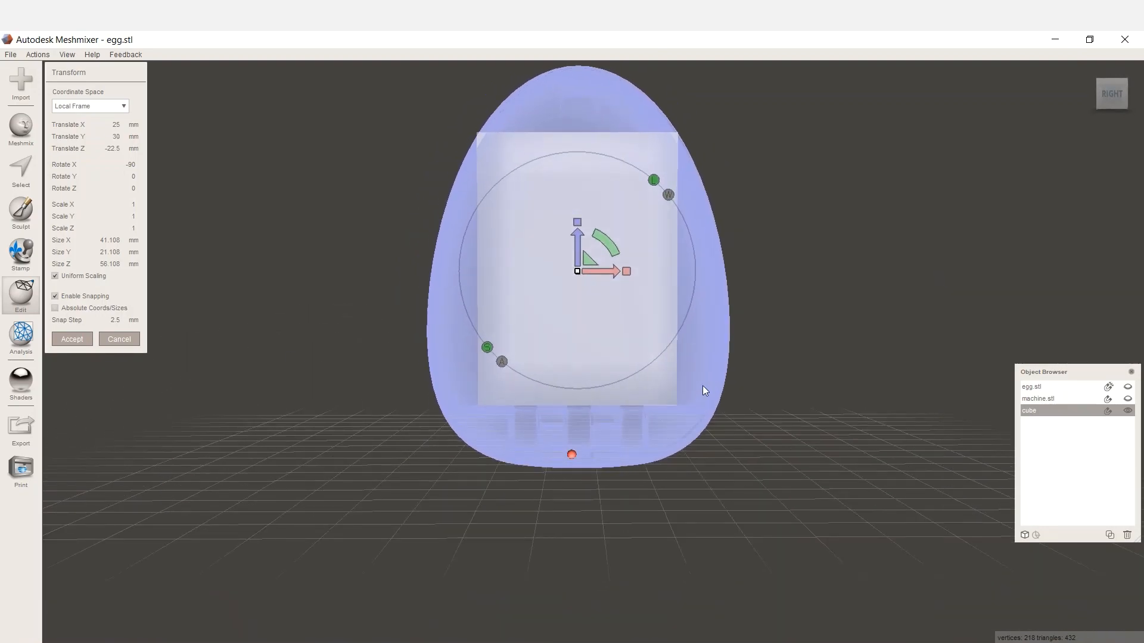
pyautogui.moveTo(703, 390); pyautogui.dragTo(880, 317, button='right')
pyautogui.click(72, 339)
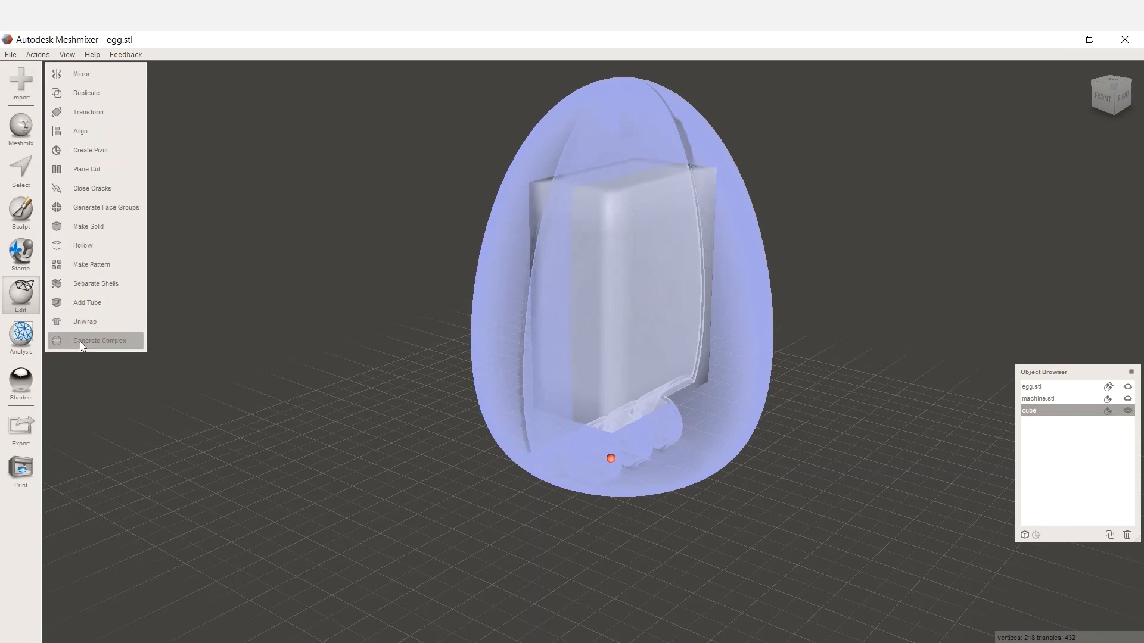
# Clear the target and show the egg mesh again.
pyautogui.click(38, 54)
pyautogui.click(88, 198)
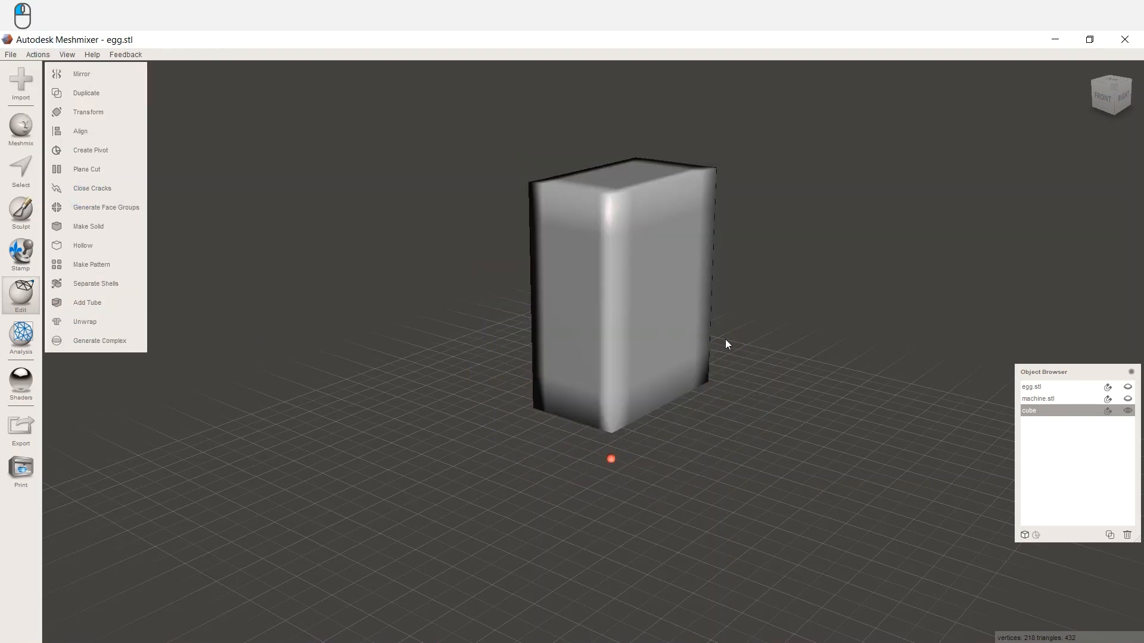
pyautogui.click(1128, 387)
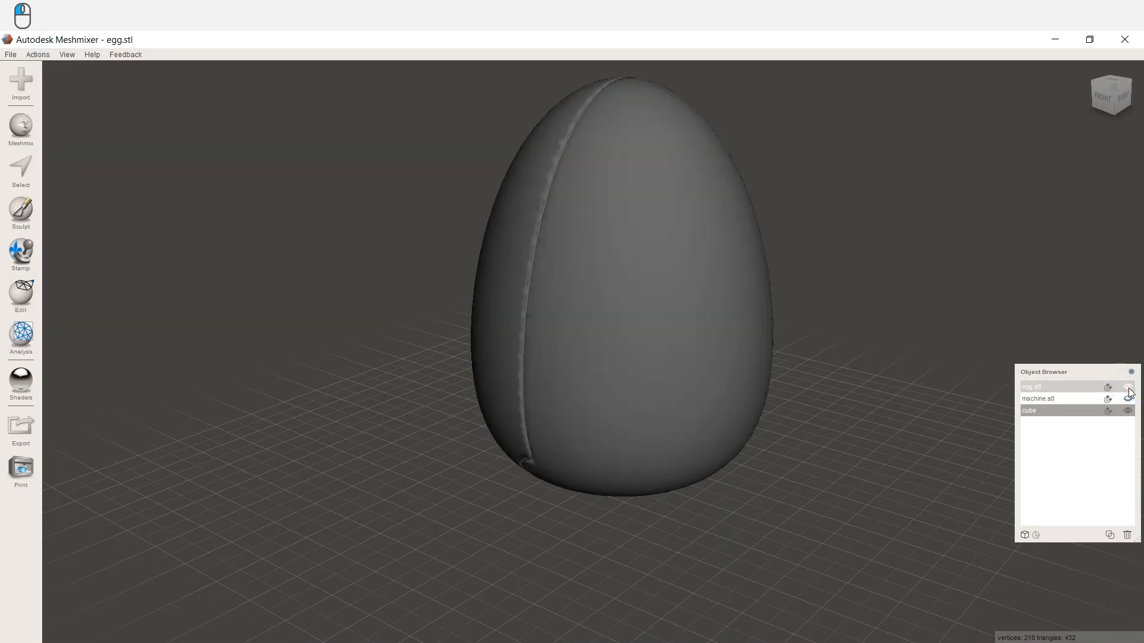
pyautogui.moveTo(889, 363); pyautogui.dragTo(753, 387, button='right')
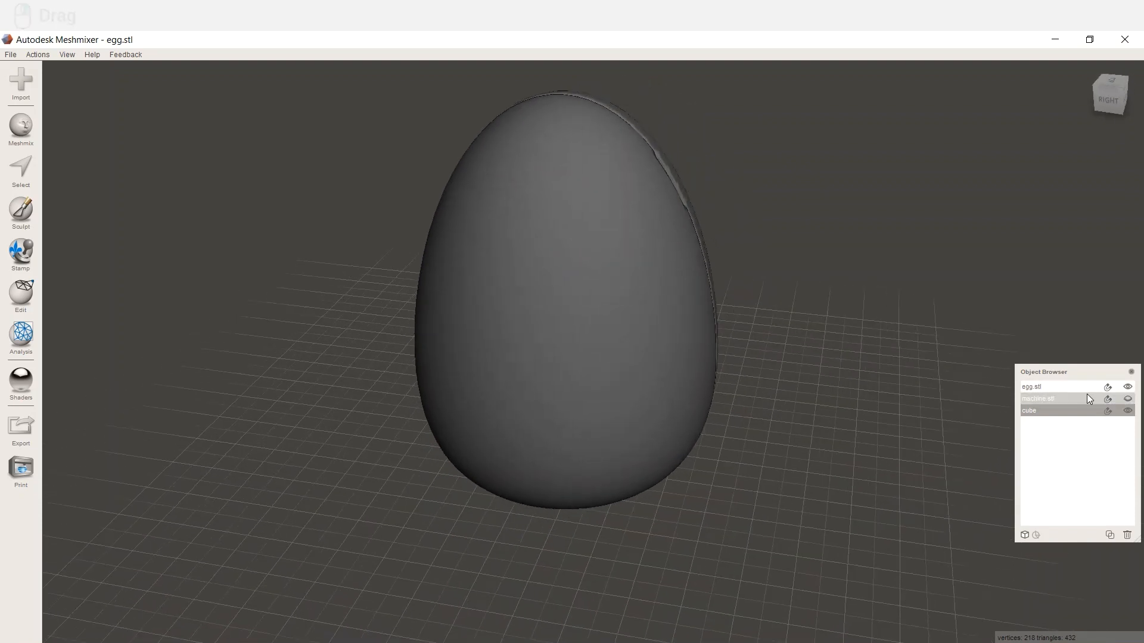
# Subtract the cube from the egg with Boolean Difference, with Preserve Group Borders and Auto-Reduce Result turned off.
pyautogui.click(1072, 388)
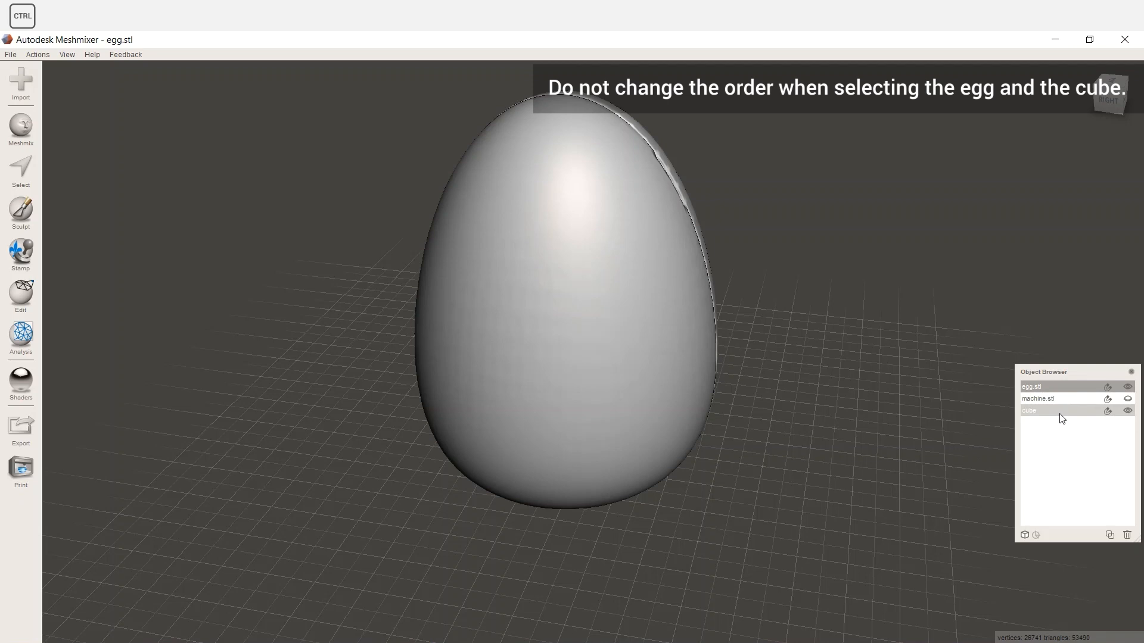
pyautogui.keyDown('ctrl'); pyautogui.click(1060, 413); pyautogui.keyUp('ctrl')
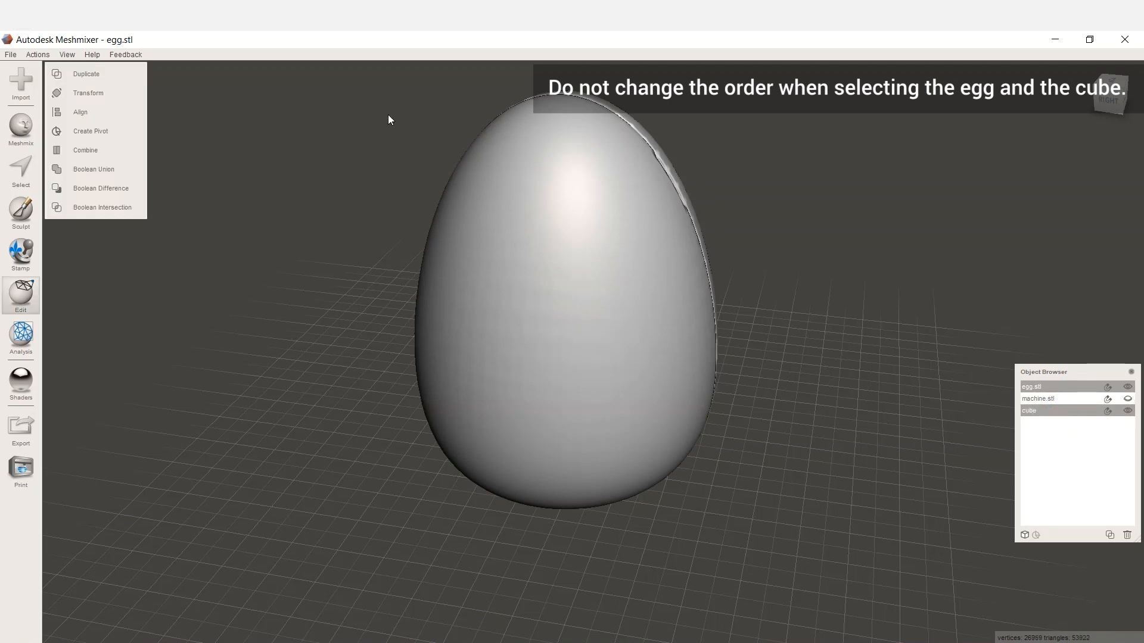
pyautogui.click(95, 190)
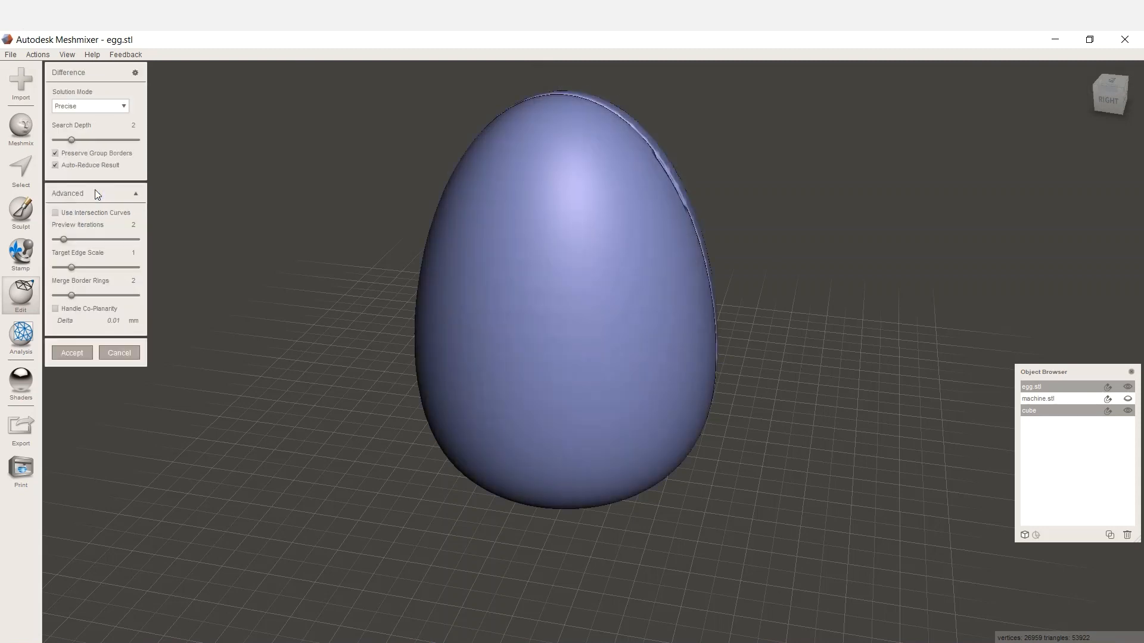
pyautogui.click(55, 153)
pyautogui.click(56, 165)
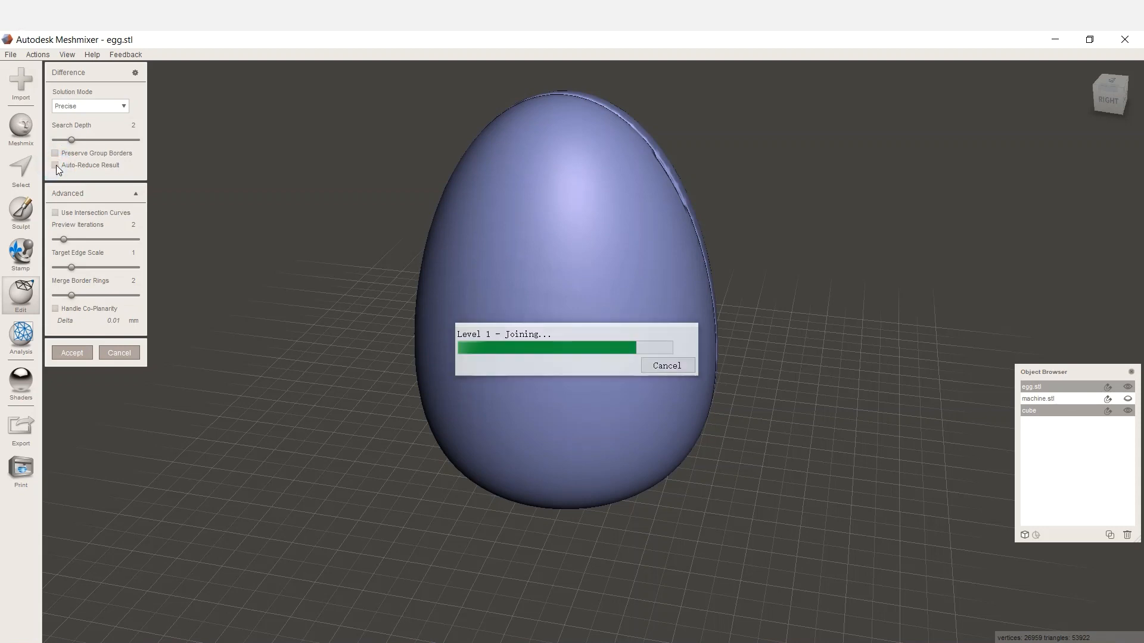
pyautogui.click(73, 355)
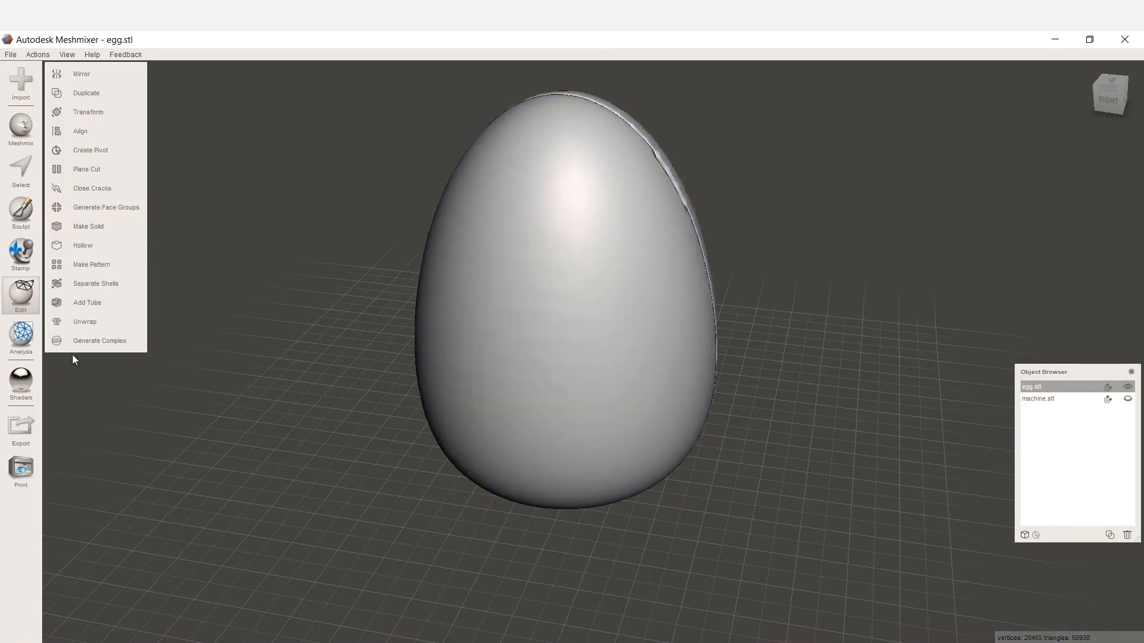
# Temporarily hide the egg to inspect the cavity inside it from several angles.
pyautogui.moveTo(475, 332); pyautogui.dragTo(536, 369, button='right')
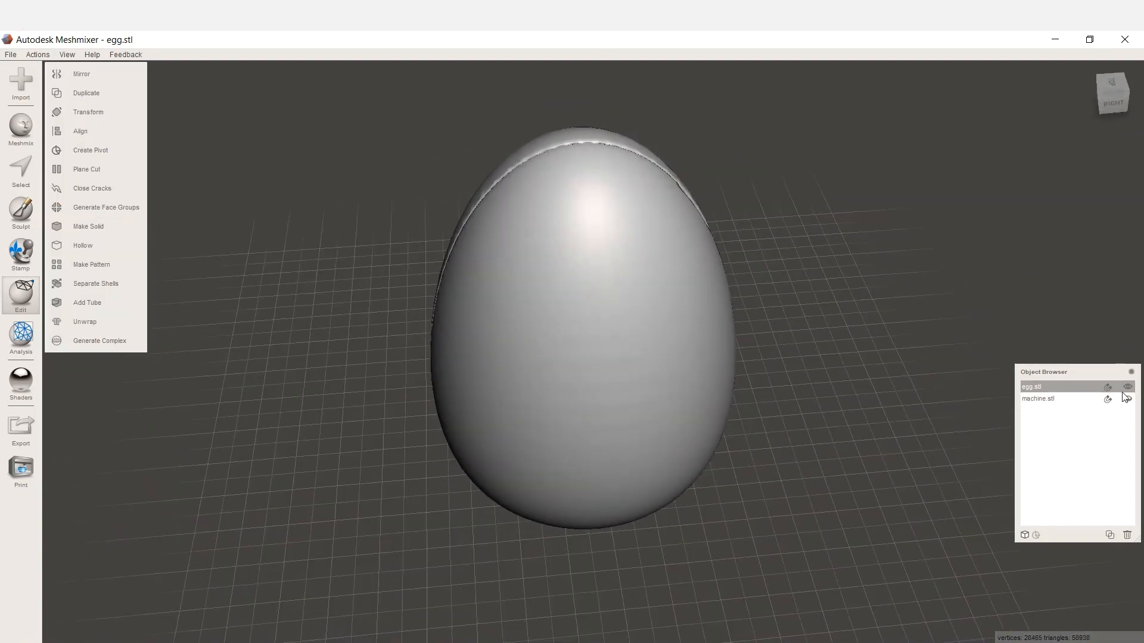
pyautogui.click(1128, 387)
pyautogui.moveTo(714, 373); pyautogui.dragTo(636, 318, button='right')
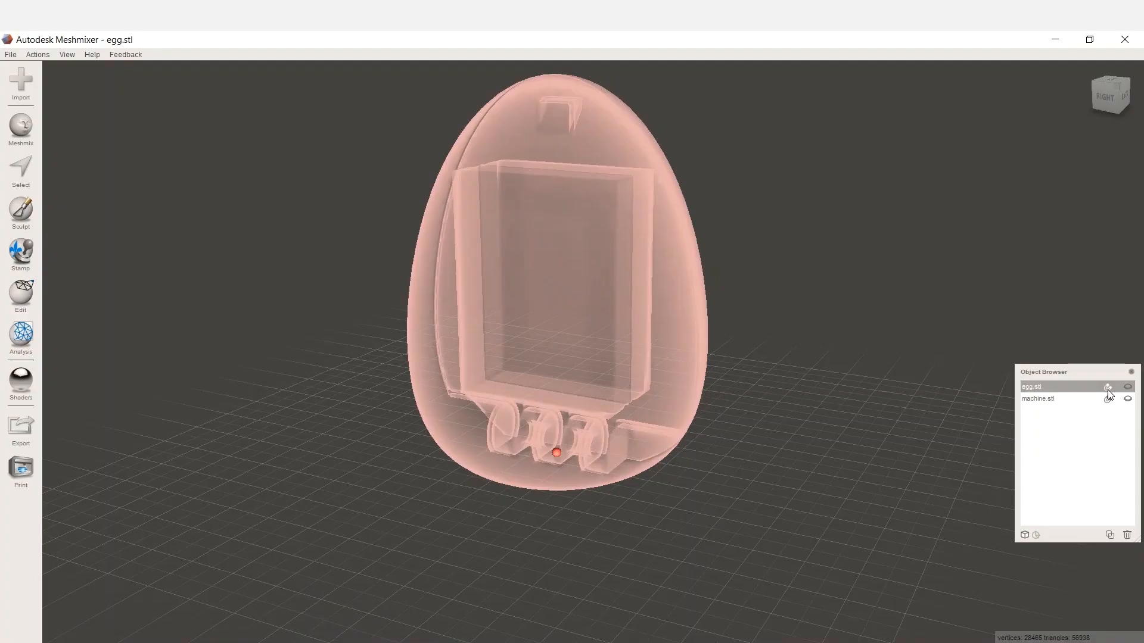
pyautogui.click(1128, 391)
pyautogui.moveTo(703, 387); pyautogui.dragTo(589, 349, button='right')
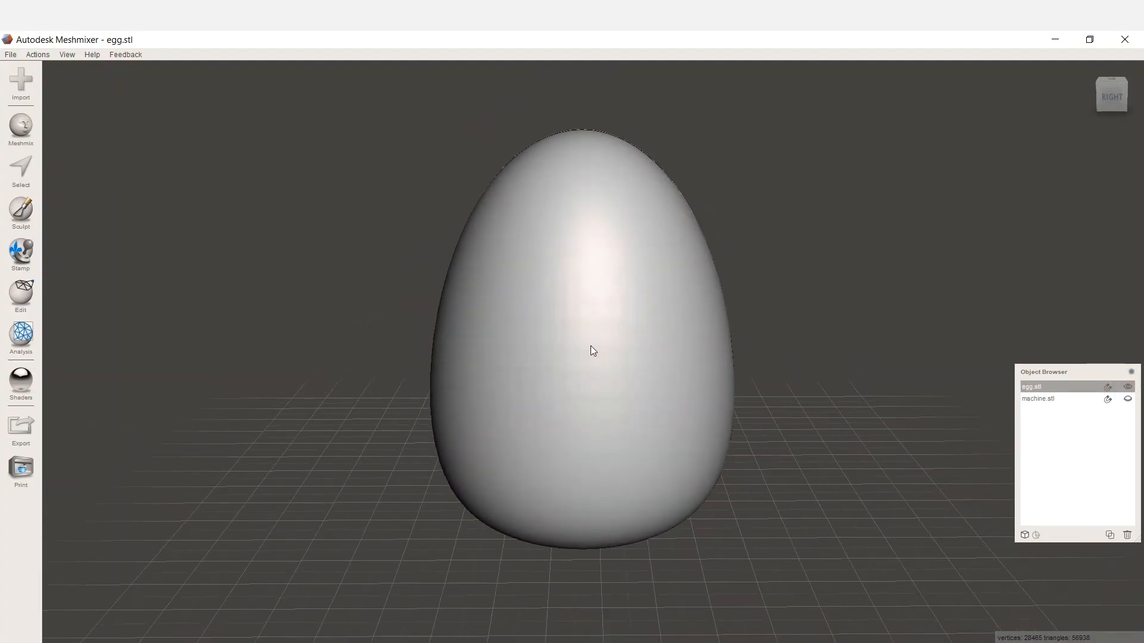
# Place the letter M from the Letters parts library on the middle of the egg's face.
pyautogui.click(25, 130)
pyautogui.click(89, 77)
pyautogui.click(190, 142)
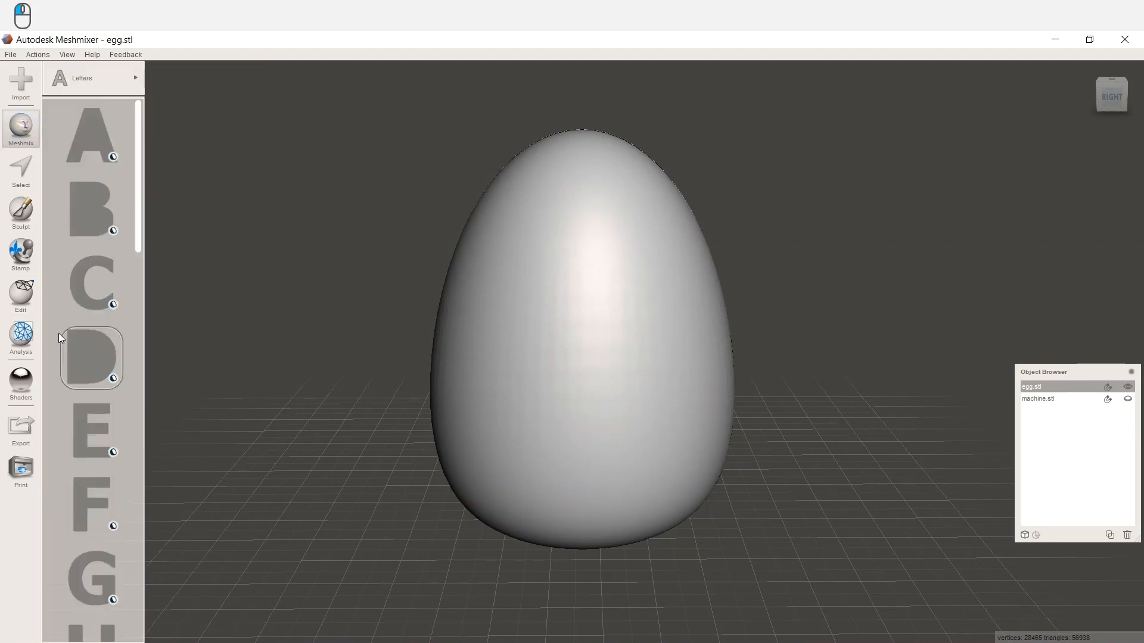
pyautogui.scroll(-5, 91, 300)
pyautogui.moveTo(91, 262); pyautogui.dragTo(584, 333)
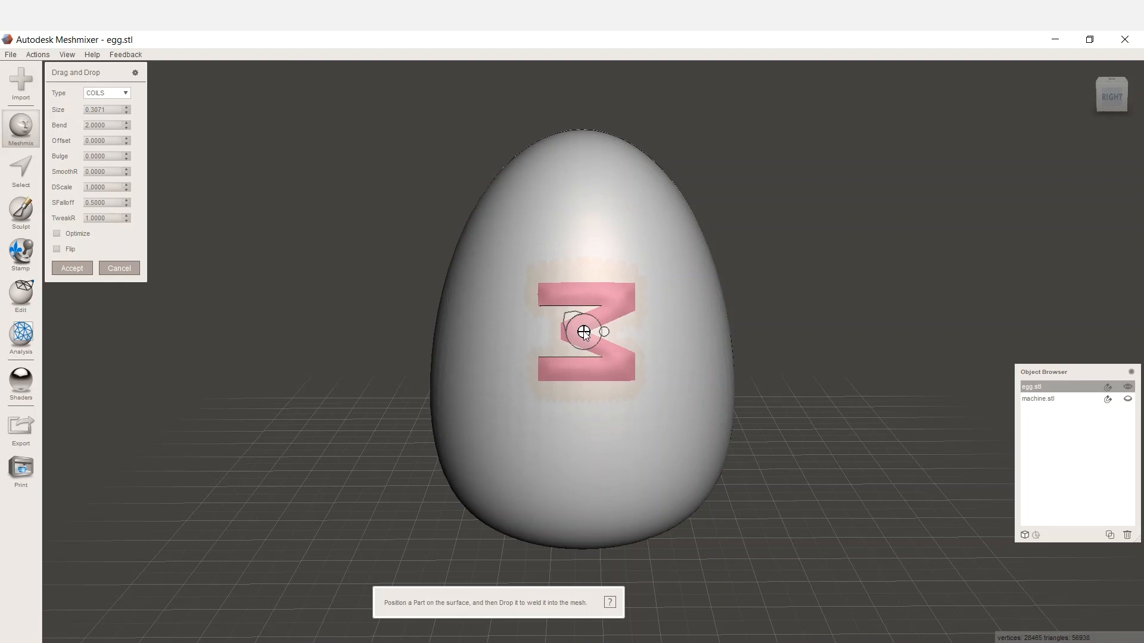
# Turn the letter M upright, shrink it, centre it on the egg and accept the placement.
pyautogui.moveTo(583, 332); pyautogui.dragTo(615, 310)
pyautogui.scroll(2, 566, 338)
pyautogui.moveTo(589, 313); pyautogui.dragTo(590, 316)
pyautogui.click(82, 269)
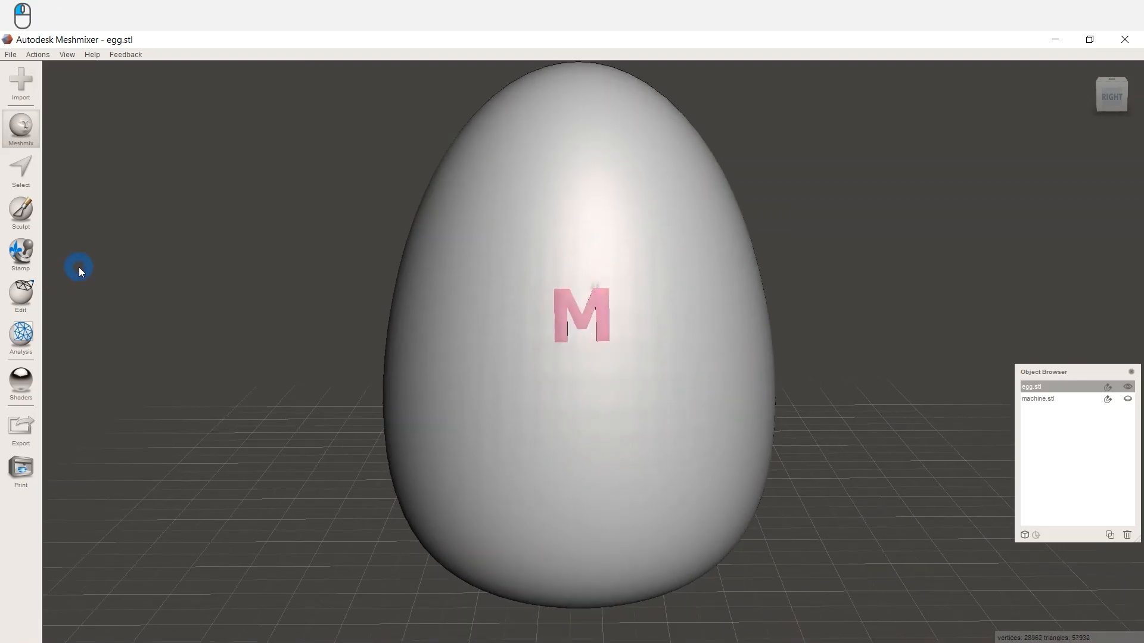
# Add the remaining letters on both sides of the M to spell SNAPMAKER around the egg.
pyautogui.moveTo(511, 309)
pyautogui.mouseDown(button='right')
pyautogui.moveTo(552, 313)
pyautogui.moveTo(495, 302)
pyautogui.moveTo(501, 319)
pyautogui.mouseUp(button='right')
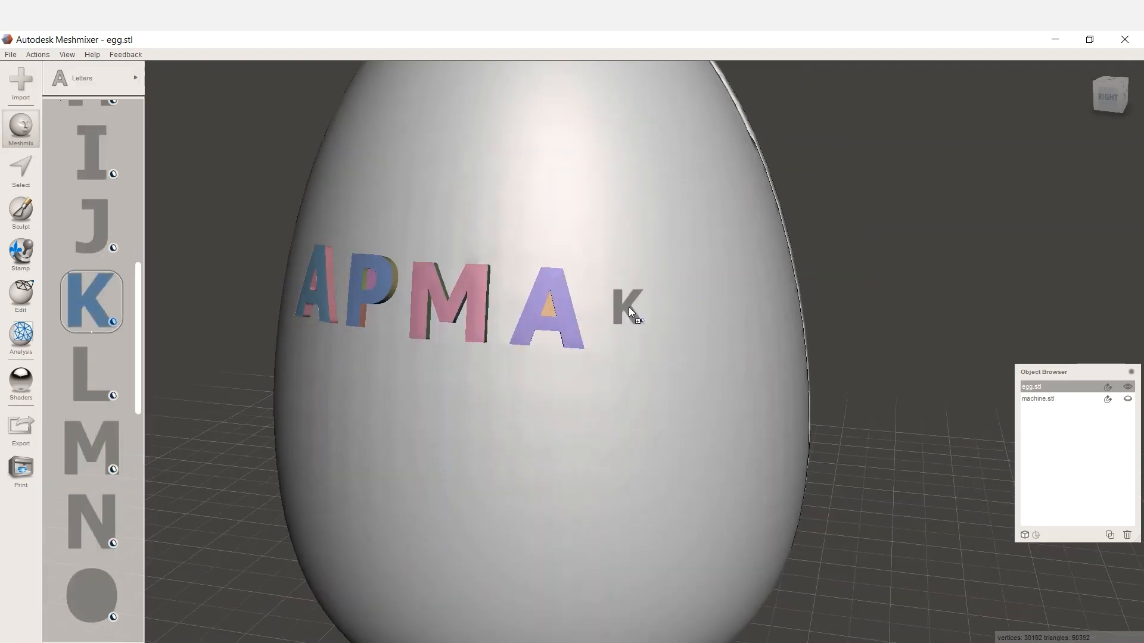
pyautogui.moveTo(628, 306); pyautogui.dragTo(629, 307)
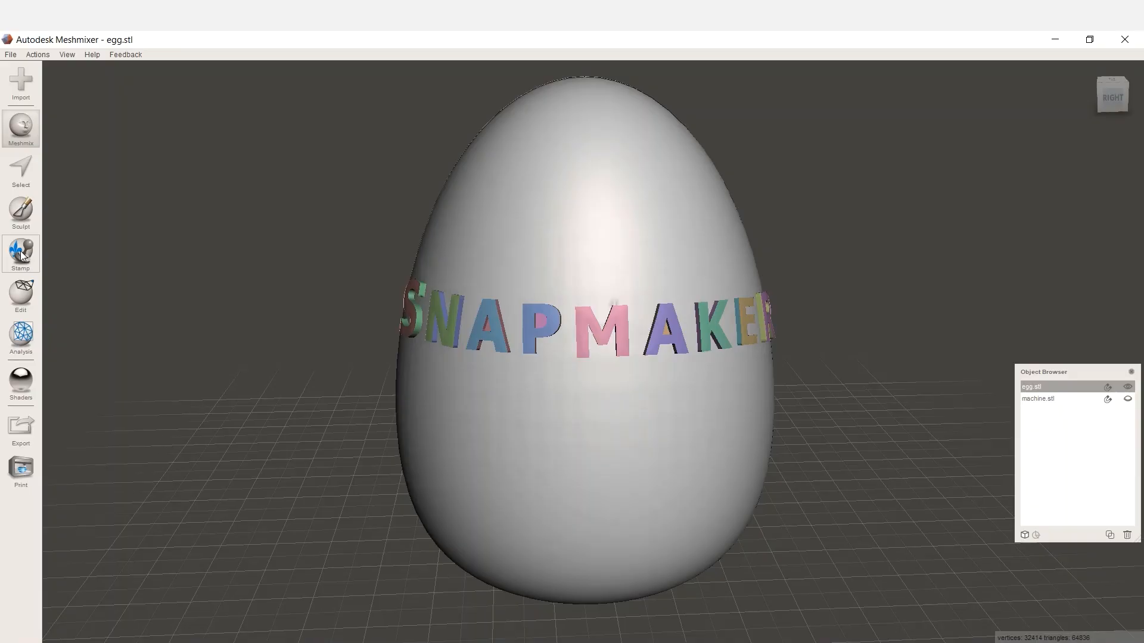
# Stamp four stars on the egg, two above and two below the SNAPMAKER lettering.
pyautogui.click(22, 255)
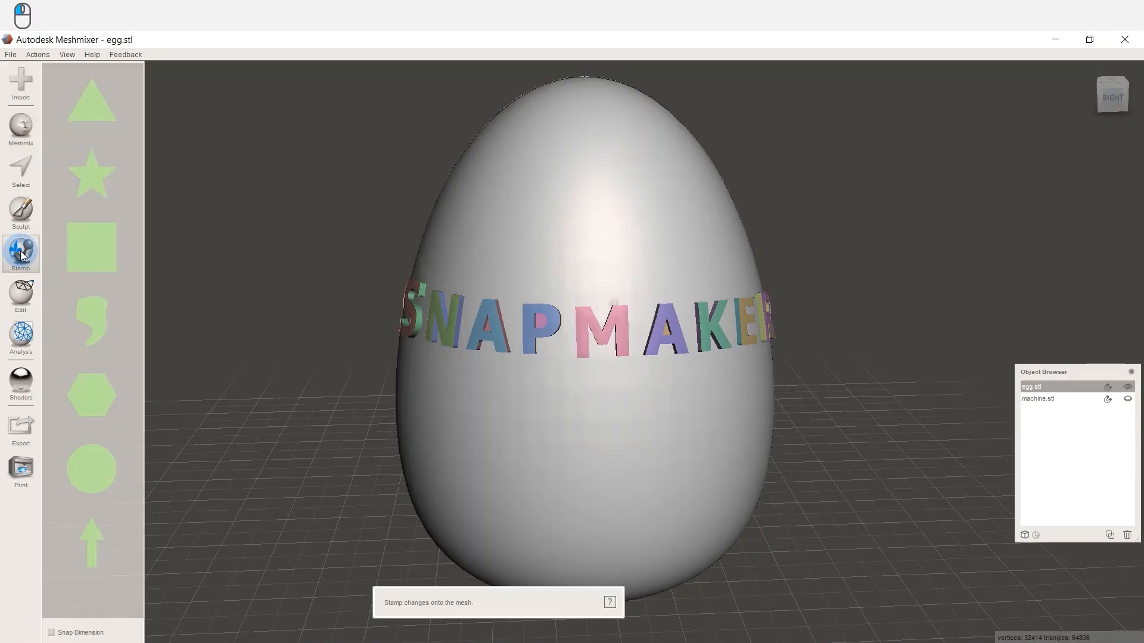
pyautogui.click(82, 180)
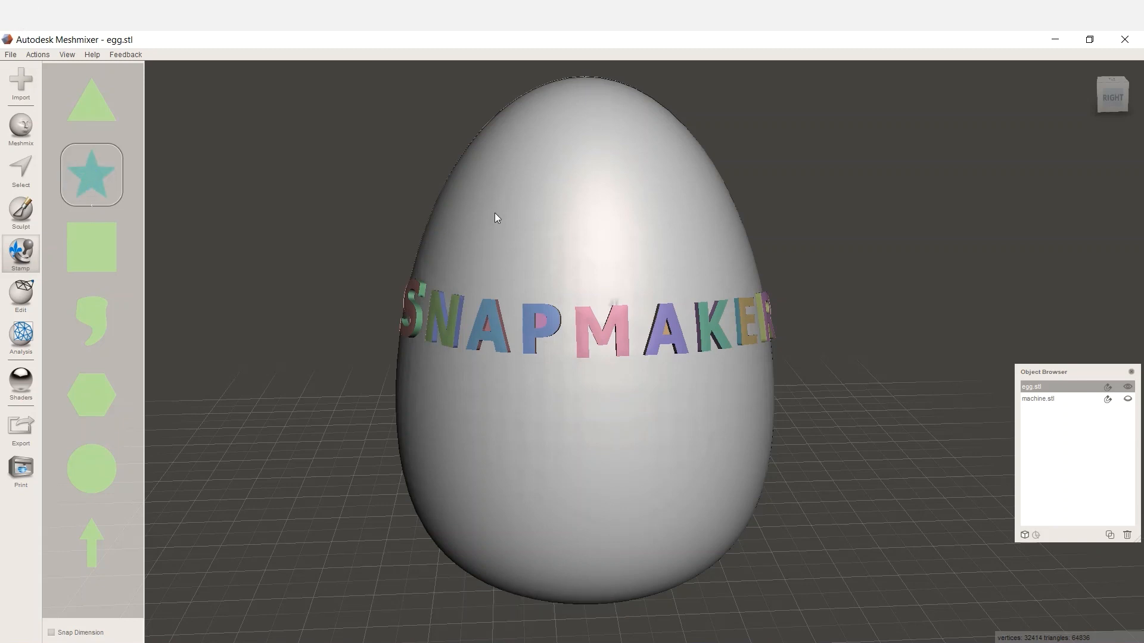
pyautogui.moveTo(495, 214); pyautogui.dragTo(514, 240)
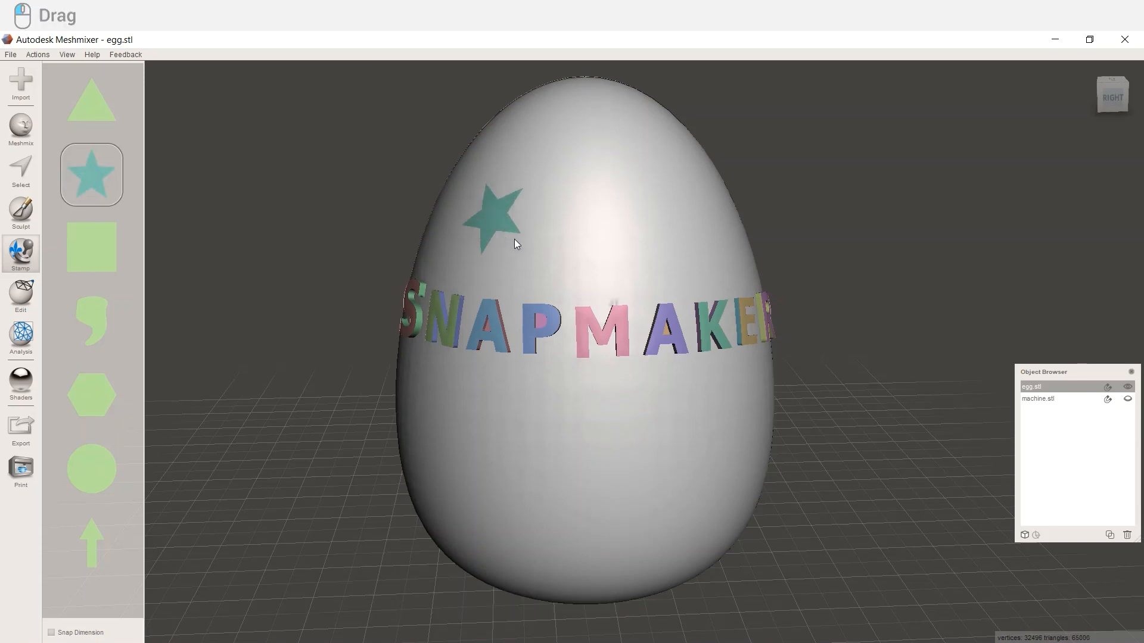
pyautogui.moveTo(627, 224); pyautogui.dragTo(665, 252)
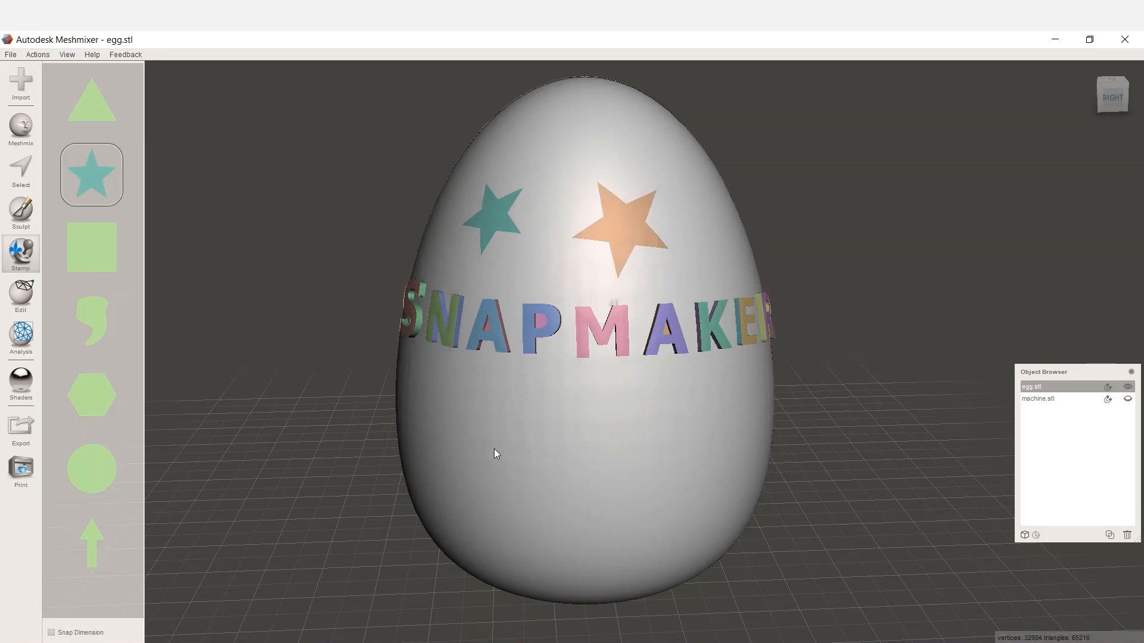
pyautogui.moveTo(479, 421); pyautogui.dragTo(517, 472)
pyautogui.moveTo(633, 467); pyautogui.dragTo(668, 458)
# Select the faces of all four stamped stars.
pyautogui.click(18, 176)
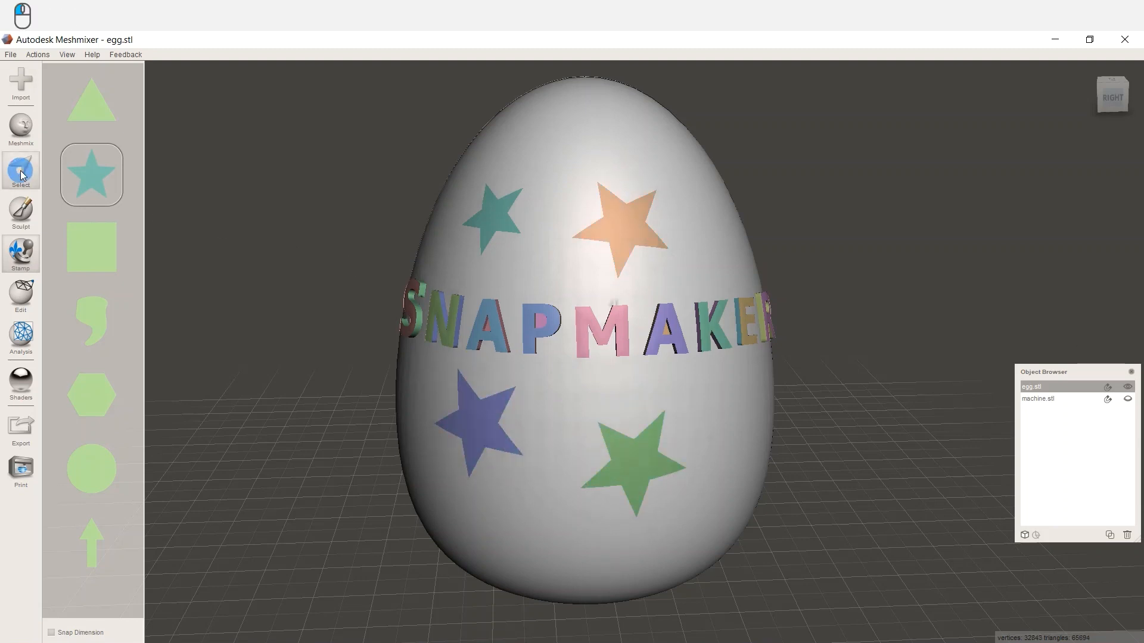
pyautogui.doubleClick(493, 217)
pyautogui.doubleClick(622, 228)
pyautogui.doubleClick(634, 465)
pyautogui.doubleClick(475, 426)
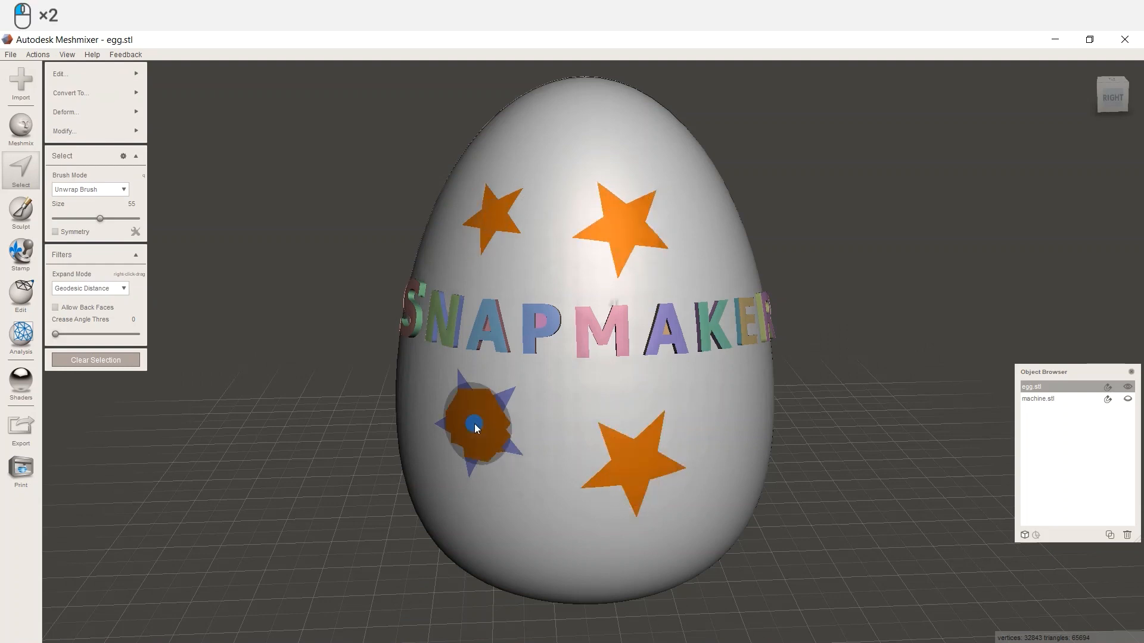
# Extrude the selected stars with an offset of -1 mm to engrave them into the egg.
pyautogui.moveTo(119, 73)
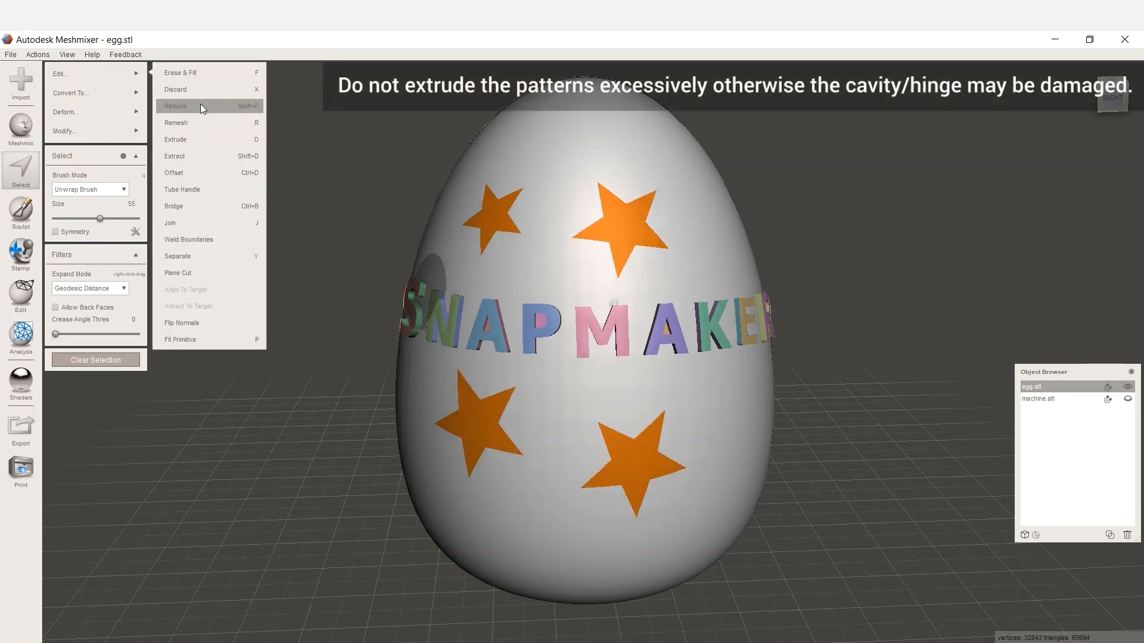
pyautogui.click(193, 139)
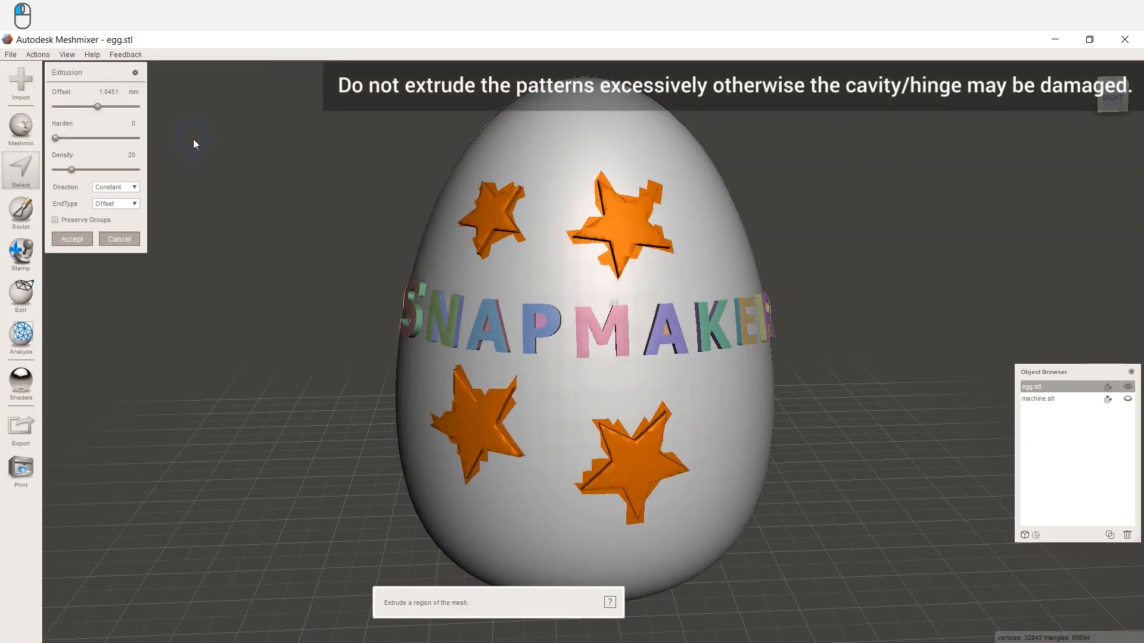
pyautogui.click(98, 91)
pyautogui.write('-')
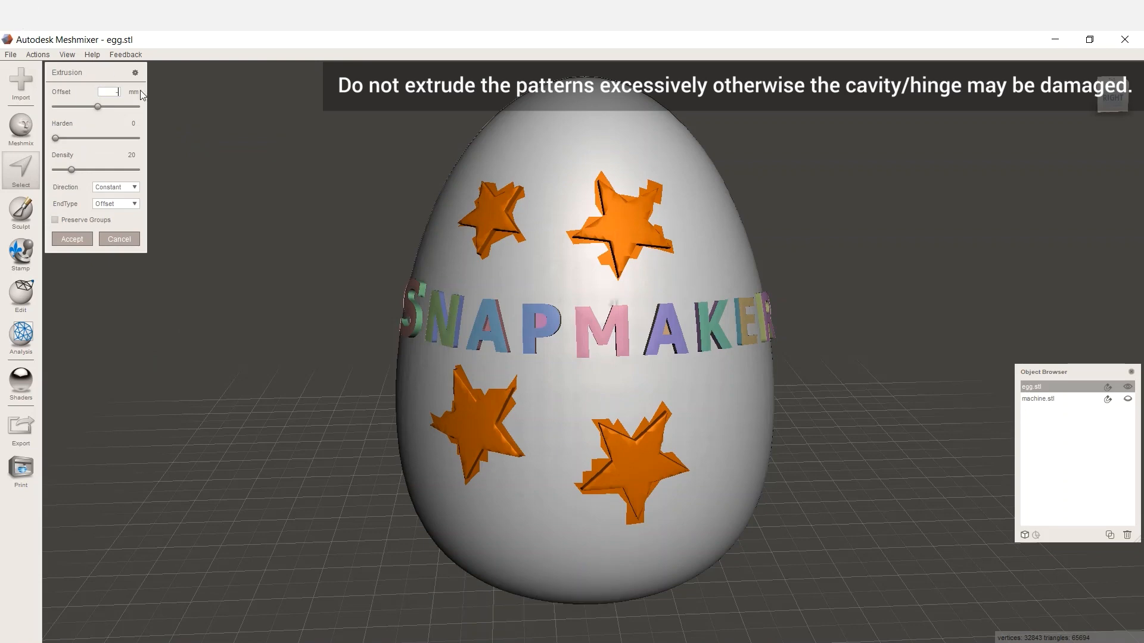
pyautogui.write('1')
pyautogui.moveTo(311, 316); pyautogui.dragTo(191, 282, button='right')
pyautogui.click(72, 239)
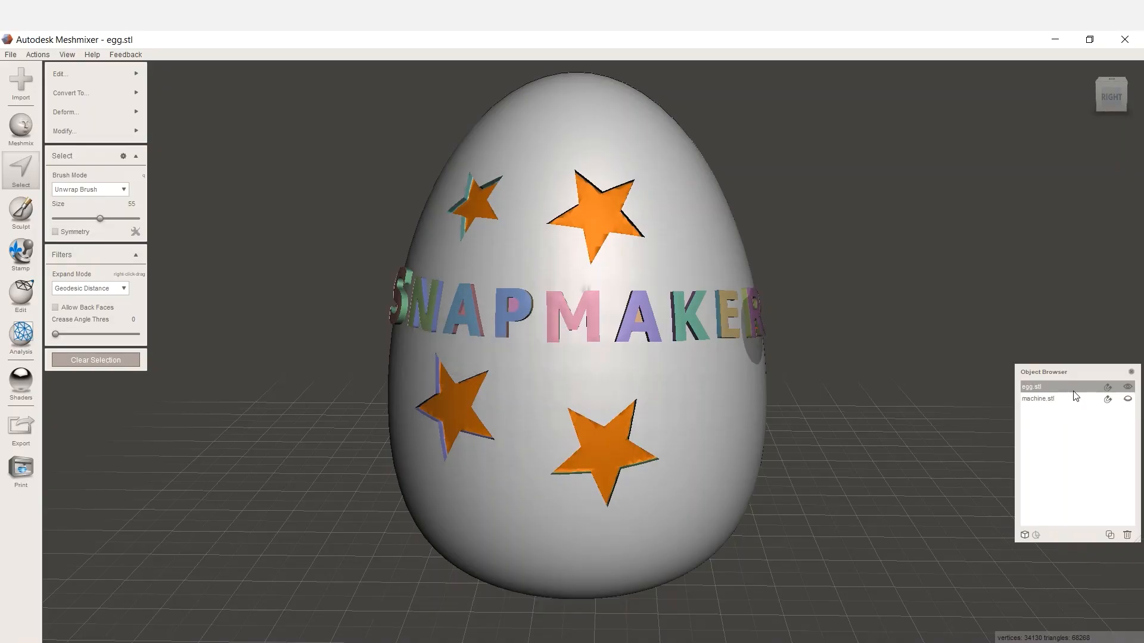
# Hide the egg mesh and show the machine mesh.
pyautogui.click(1127, 388)
pyautogui.click(1128, 401)
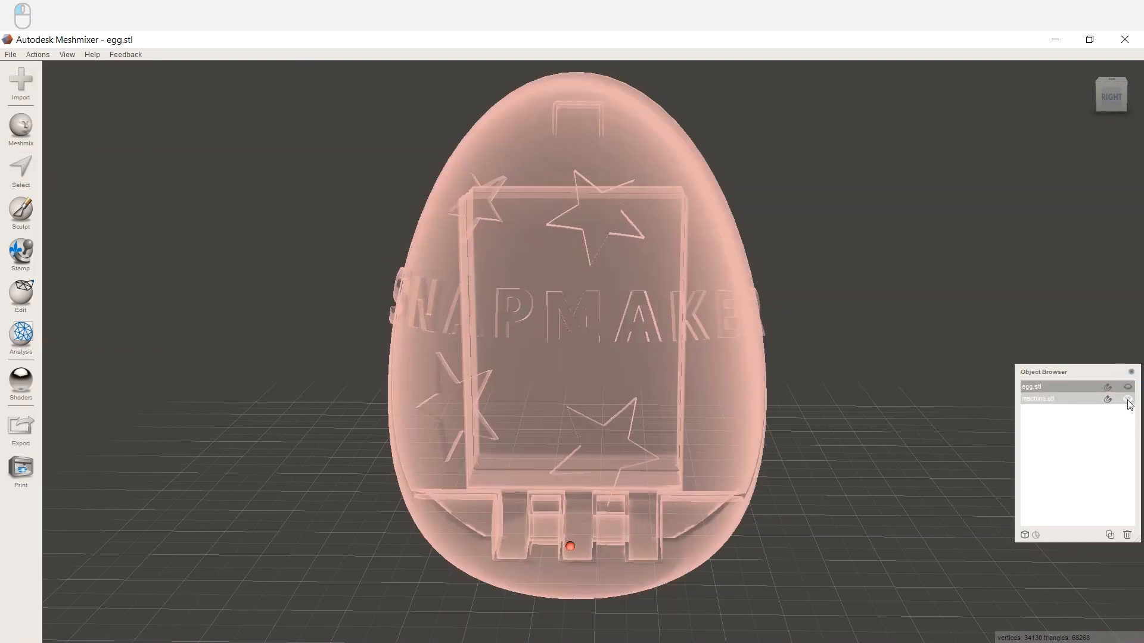
# Separate the upright rectangular panel at the side of the machine mesh into its own object.
pyautogui.click(1128, 400)
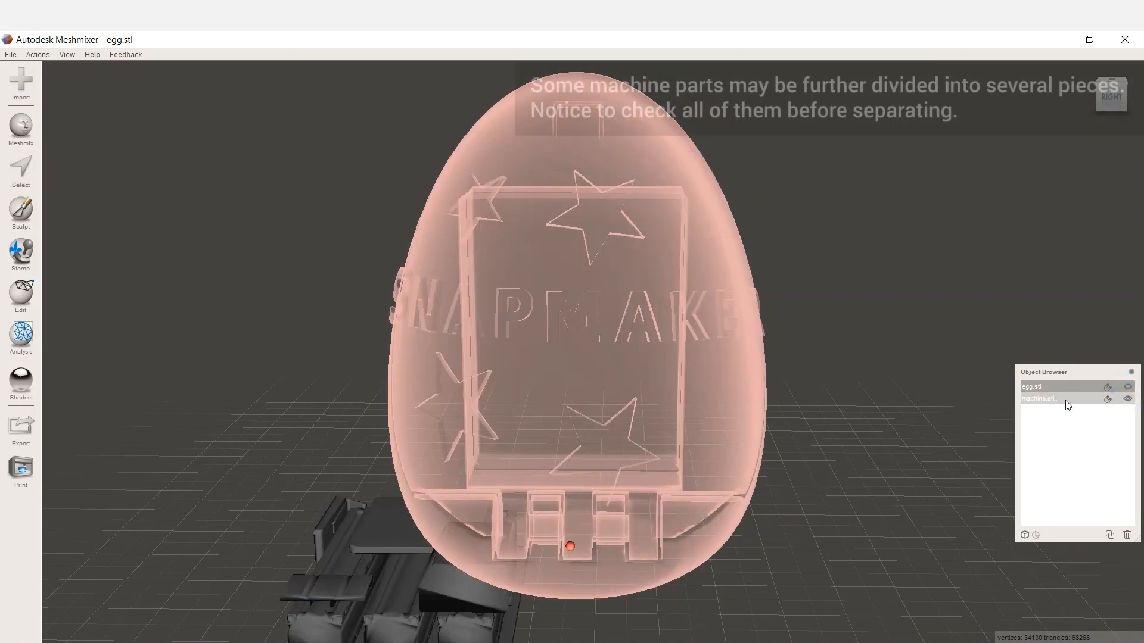
pyautogui.click(1065, 400)
pyautogui.click(21, 168)
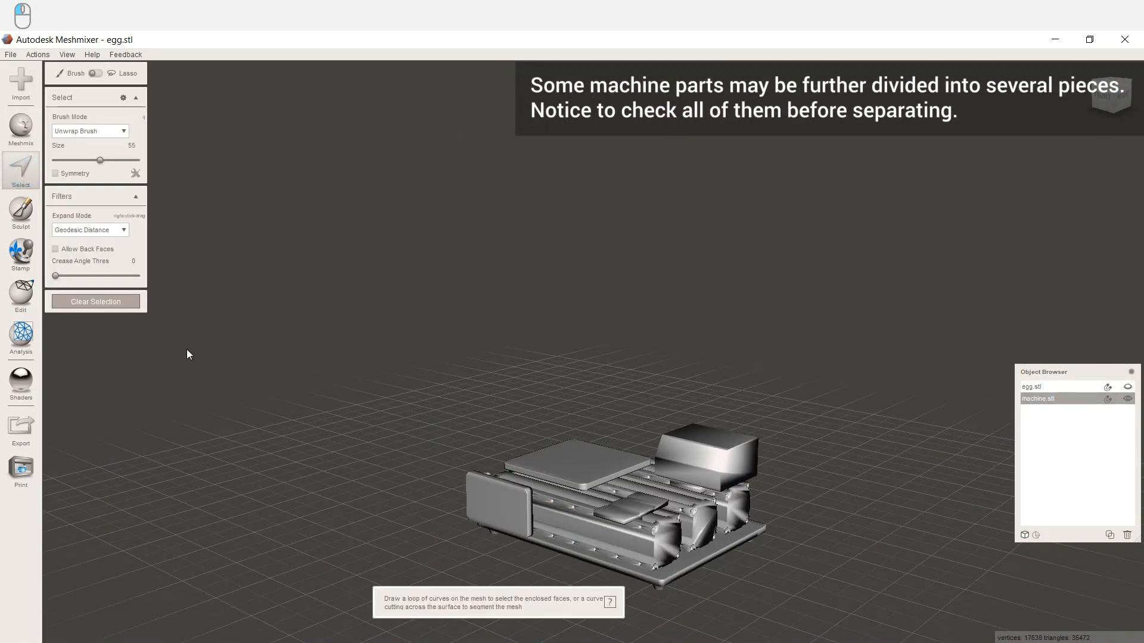
pyautogui.moveTo(187, 351); pyautogui.dragTo(488, 498, button='right')
pyautogui.doubleClick(758, 491)
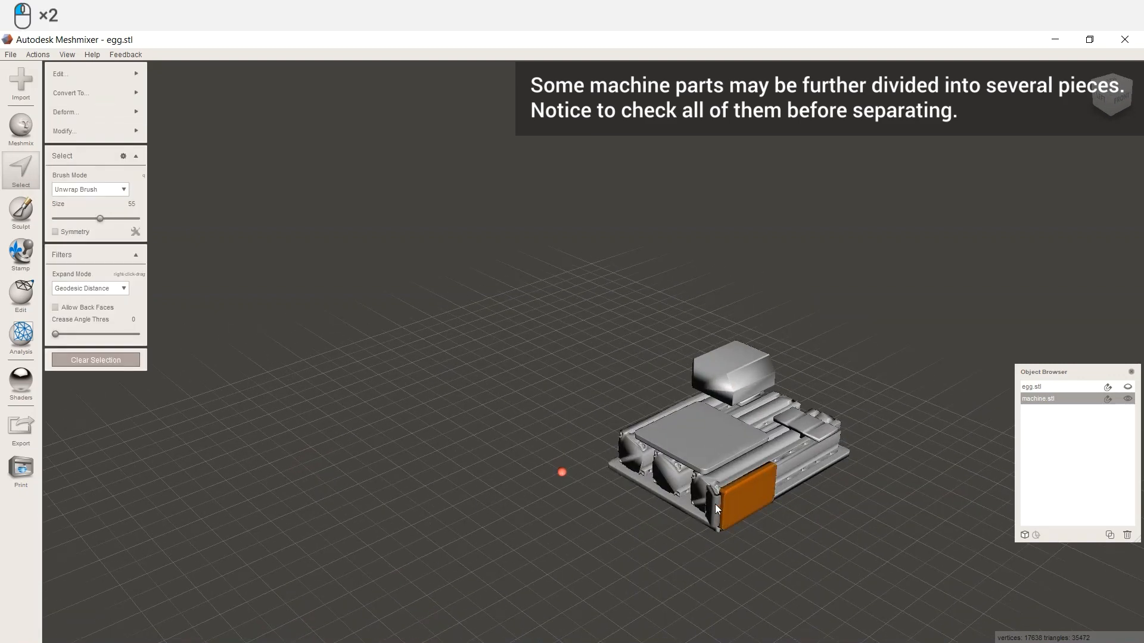
pyautogui.moveTo(91, 71)
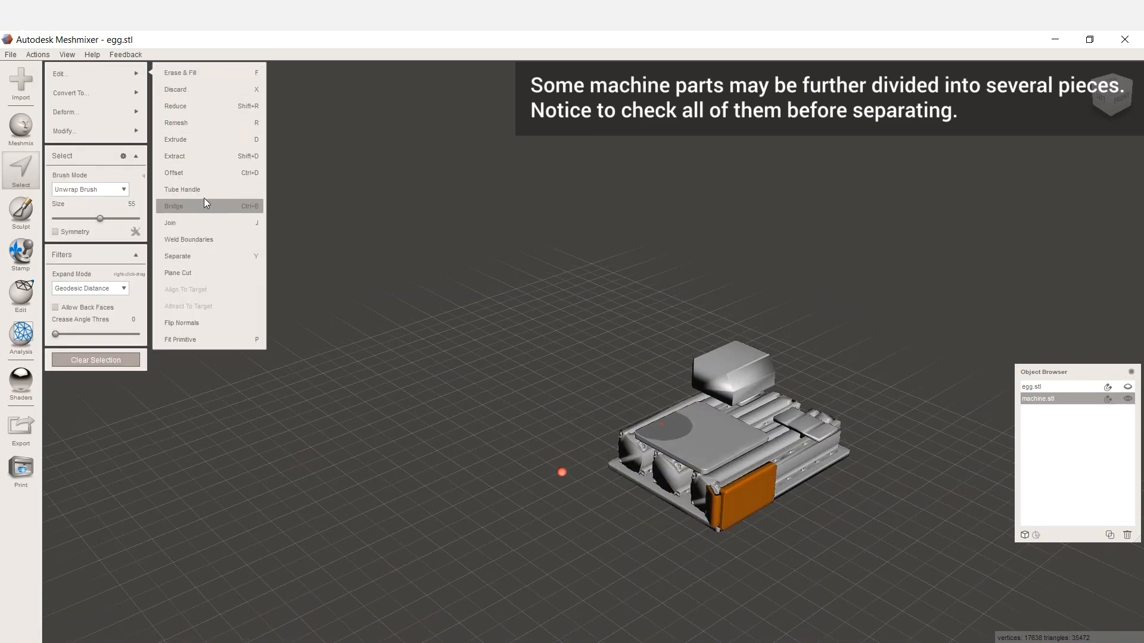
pyautogui.click(202, 256)
# Separate the front rail with the small carriage plate from the machine.stl mesh.
pyautogui.moveTo(823, 484); pyautogui.dragTo(850, 481, button='right')
pyautogui.click(1038, 398)
pyautogui.press('s')
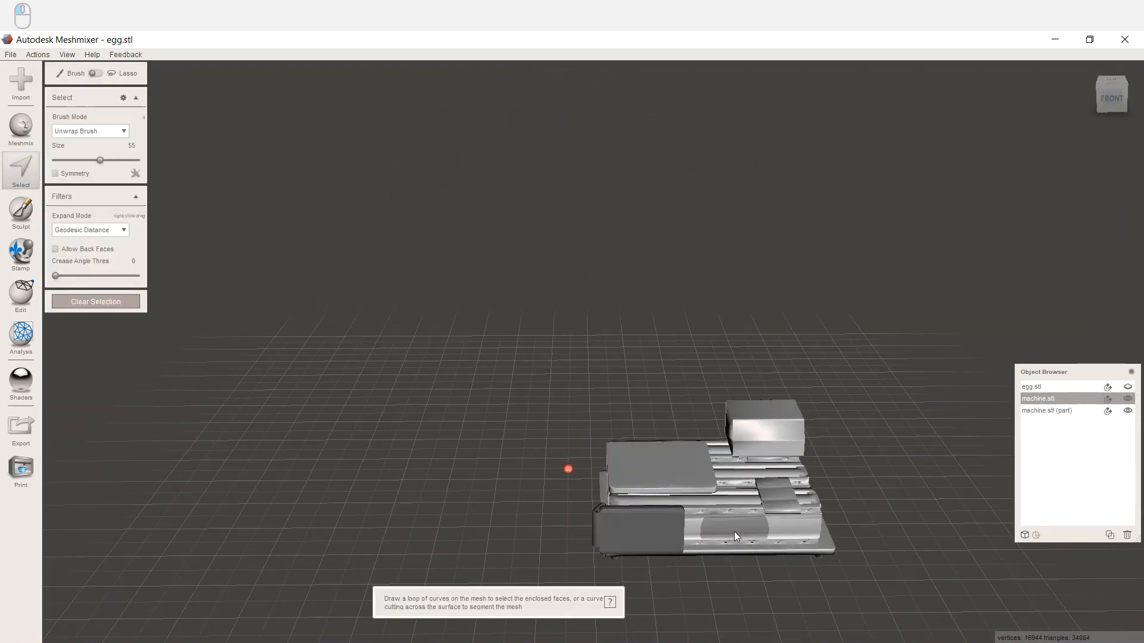
pyautogui.doubleClick(798, 517)
pyautogui.moveTo(92, 72)
pyautogui.click(203, 256)
# Separate the middle rail with the large square plate from the machine.stl mesh.
pyautogui.click(1037, 398)
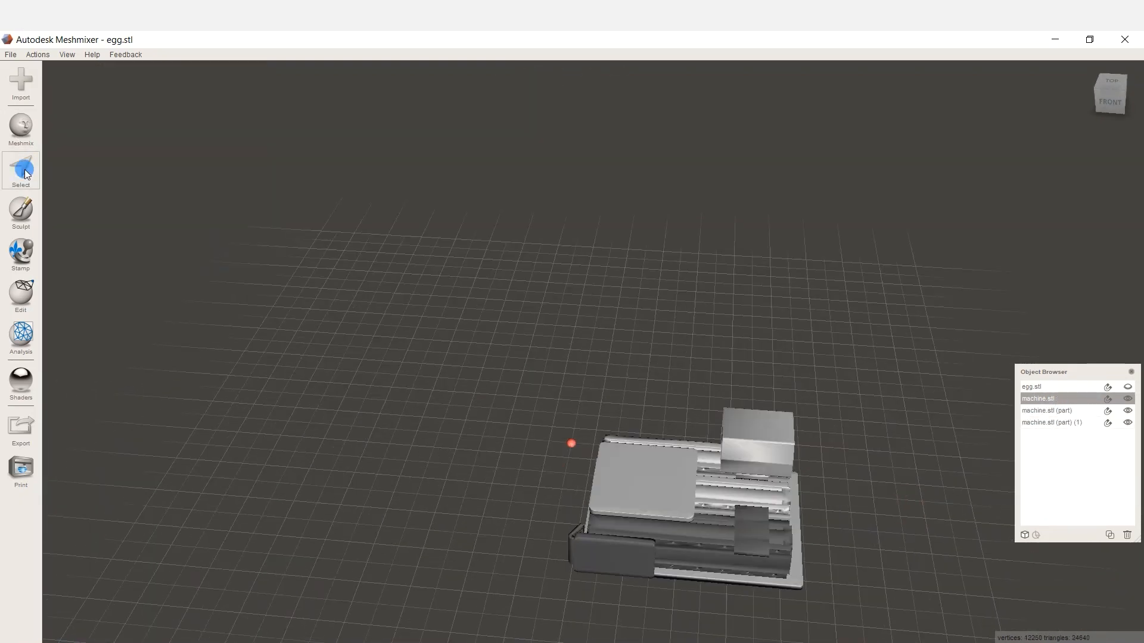
pyautogui.press('s')
pyautogui.doubleClick(688, 437)
pyautogui.moveTo(864, 476); pyautogui.dragTo(799, 310, button='right')
pyautogui.click(202, 256)
# Separate the rail with the box-shaped head from the machine.stl mesh, leaving only the base plate in it.
pyautogui.moveTo(805, 382); pyautogui.dragTo(579, 383, button='right')
pyautogui.click(1037, 398)
pyautogui.press('s')
pyautogui.doubleClick(590, 432)
pyautogui.moveTo(590, 432); pyautogui.dragTo(726, 391, button='right')
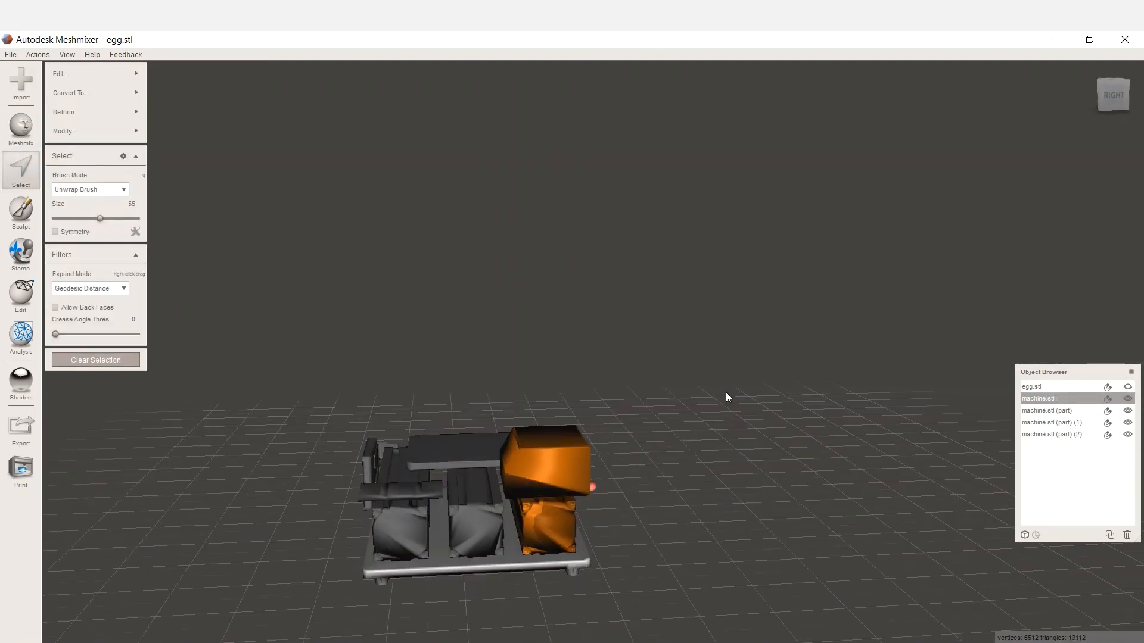
pyautogui.moveTo(92, 74)
pyautogui.click(203, 256)
# Select all five machine meshes and spread them out on the ground plane with Layout/Packing.
pyautogui.moveTo(578, 395); pyautogui.dragTo(414, 449, button='right')
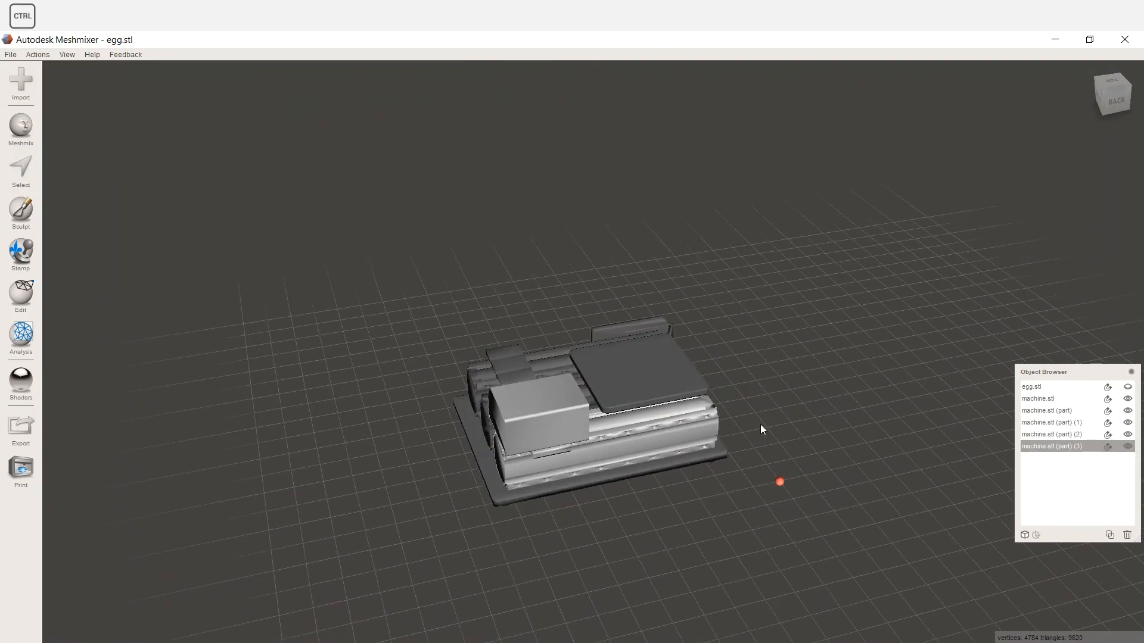
pyautogui.keyDown('ctrl'); pyautogui.moveTo(1057, 398); pyautogui.dragTo(1061, 462); pyautogui.keyUp('ctrl')
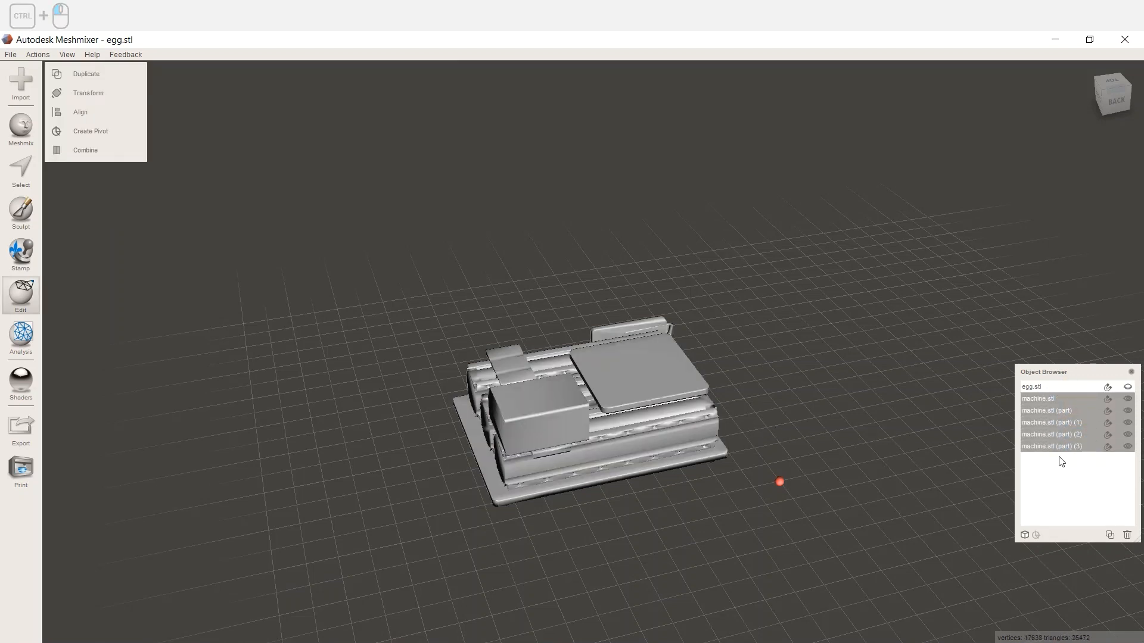
pyautogui.click(22, 338)
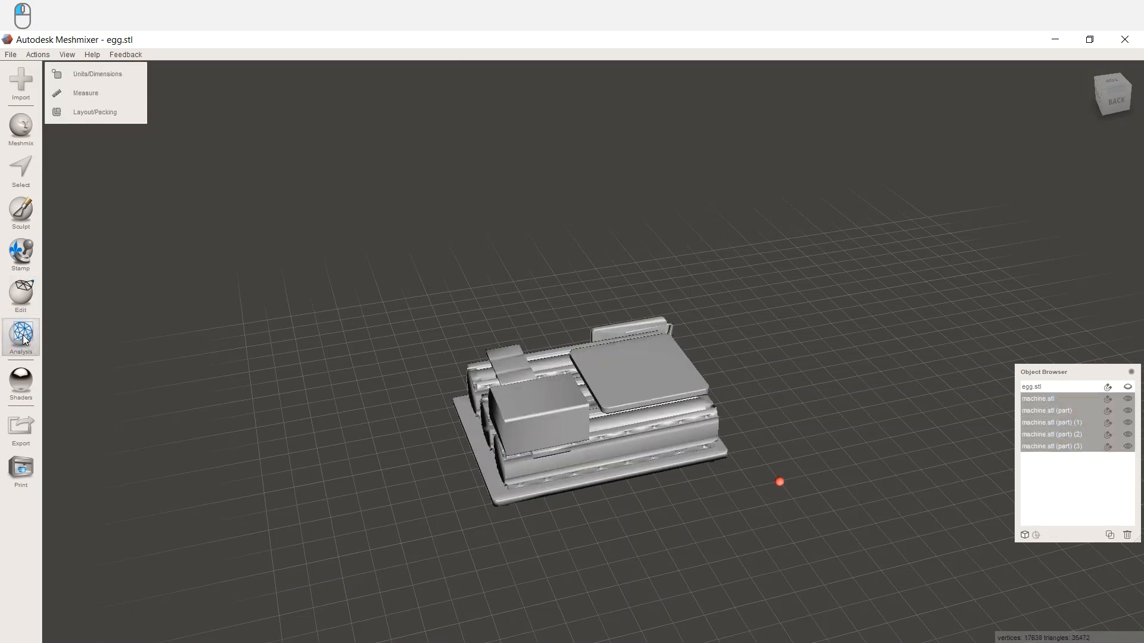
pyautogui.click(97, 115)
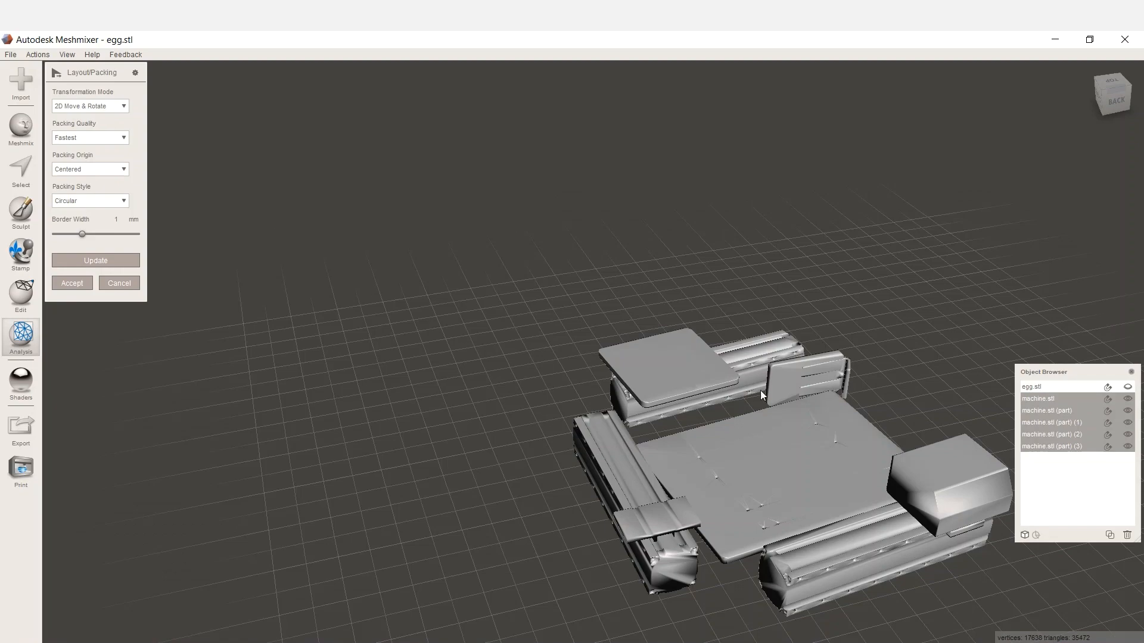
pyautogui.moveTo(777, 395); pyautogui.dragTo(698, 430, button='right')
# Show the egg mesh and translate all machine parts -65 mm along Z so they stand clear of the egg.
pyautogui.click(1127, 387)
pyautogui.click(1128, 387)
pyautogui.click(22, 298)
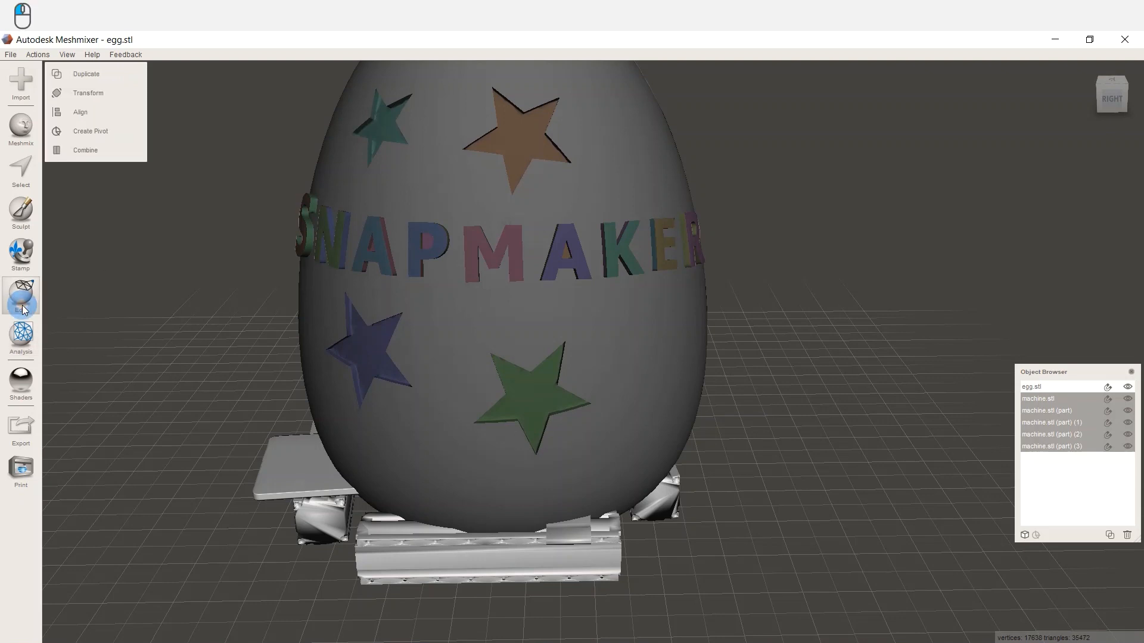
pyautogui.click(116, 94)
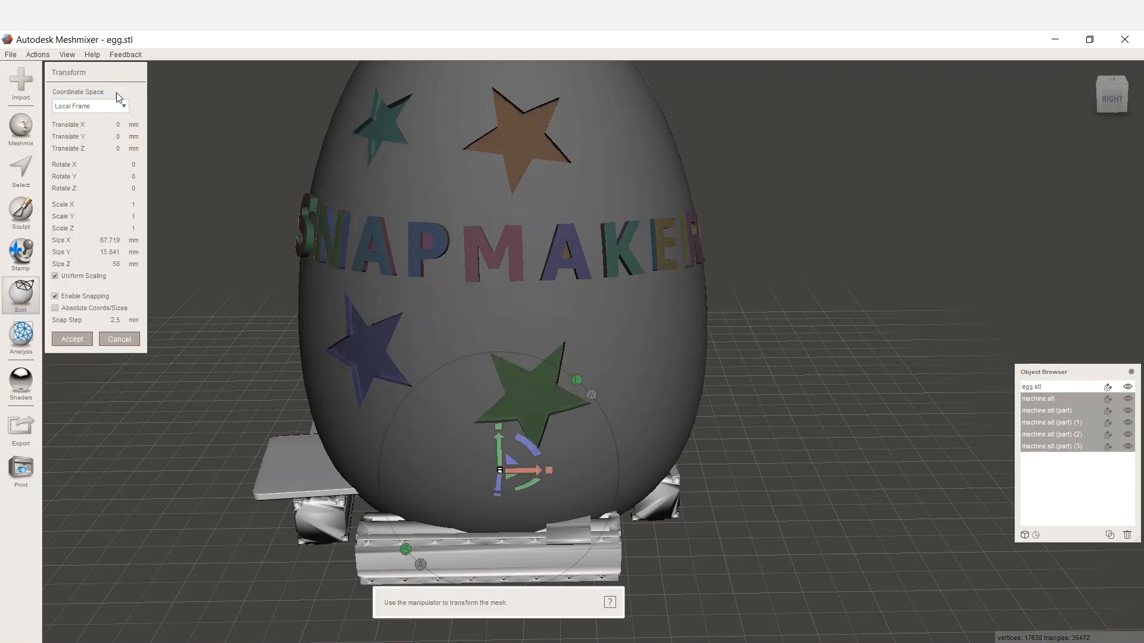
pyautogui.moveTo(572, 370); pyautogui.dragTo(864, 408, button='right')
pyautogui.moveTo(648, 490); pyautogui.dragTo(277, 478)
pyautogui.moveTo(277, 478); pyautogui.dragTo(536, 533, button='right')
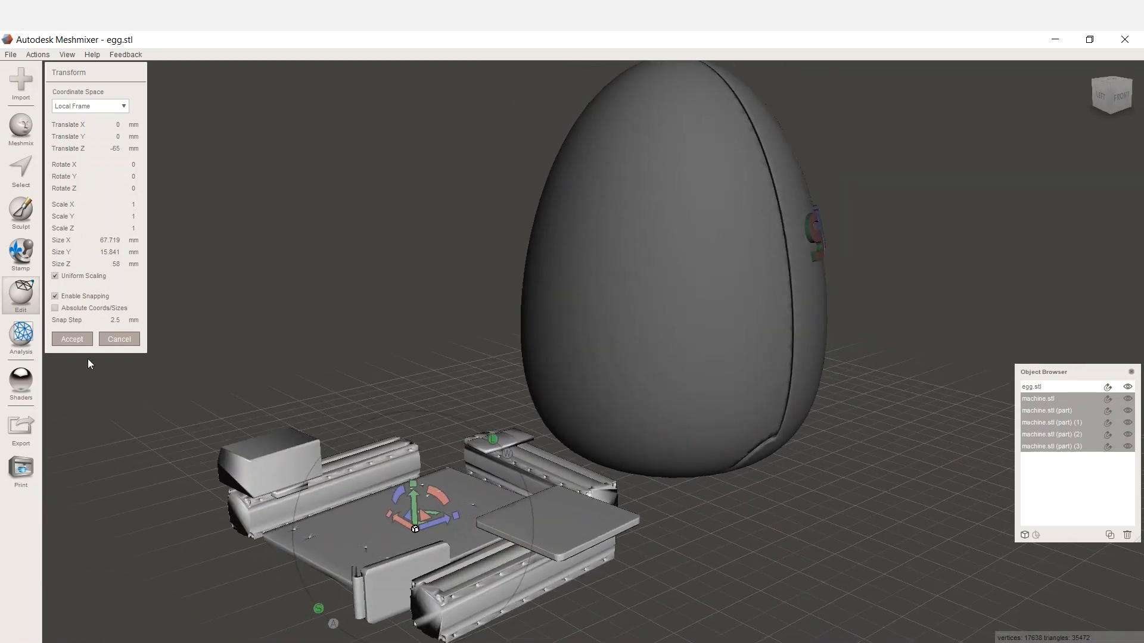
pyautogui.click(73, 339)
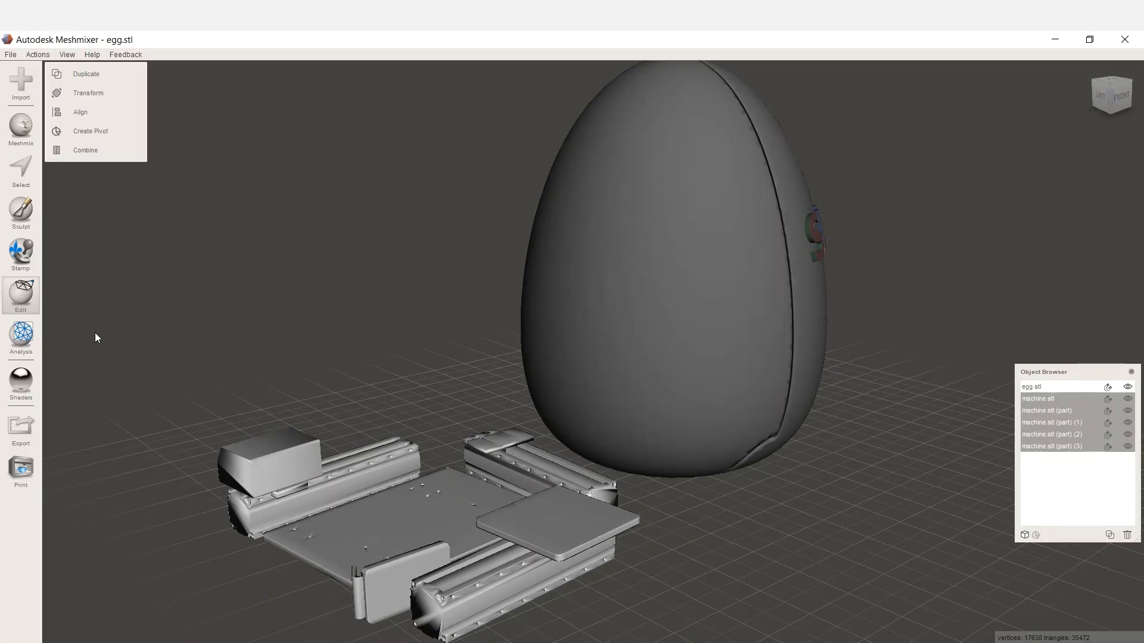
pyautogui.click(1056, 398)
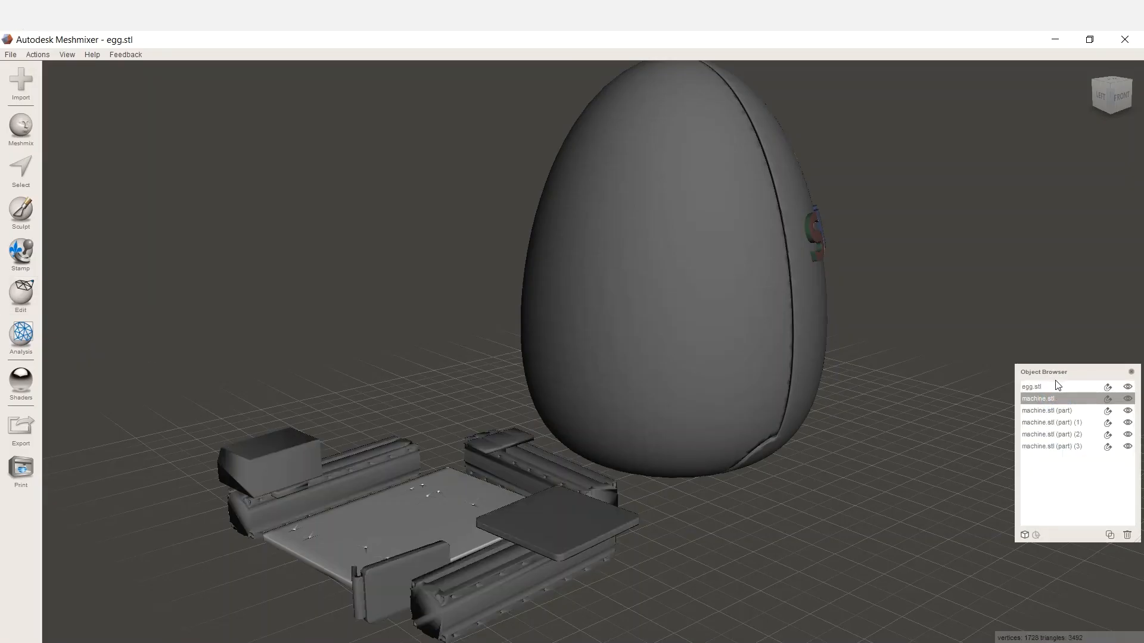
pyautogui.click(1053, 388)
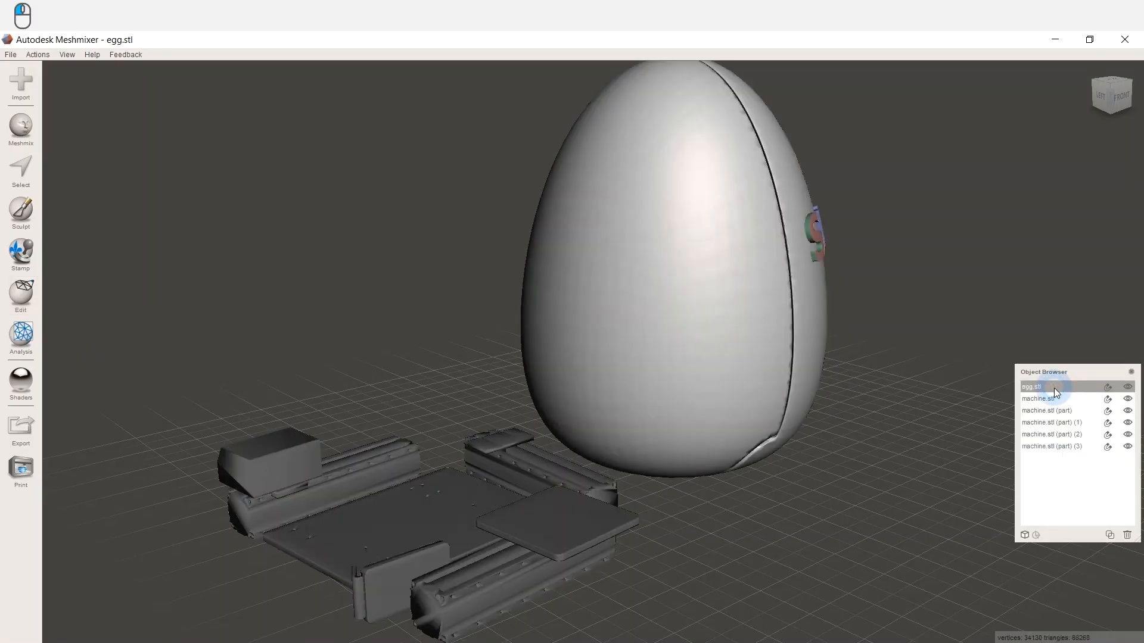
pyautogui.click(19, 437)
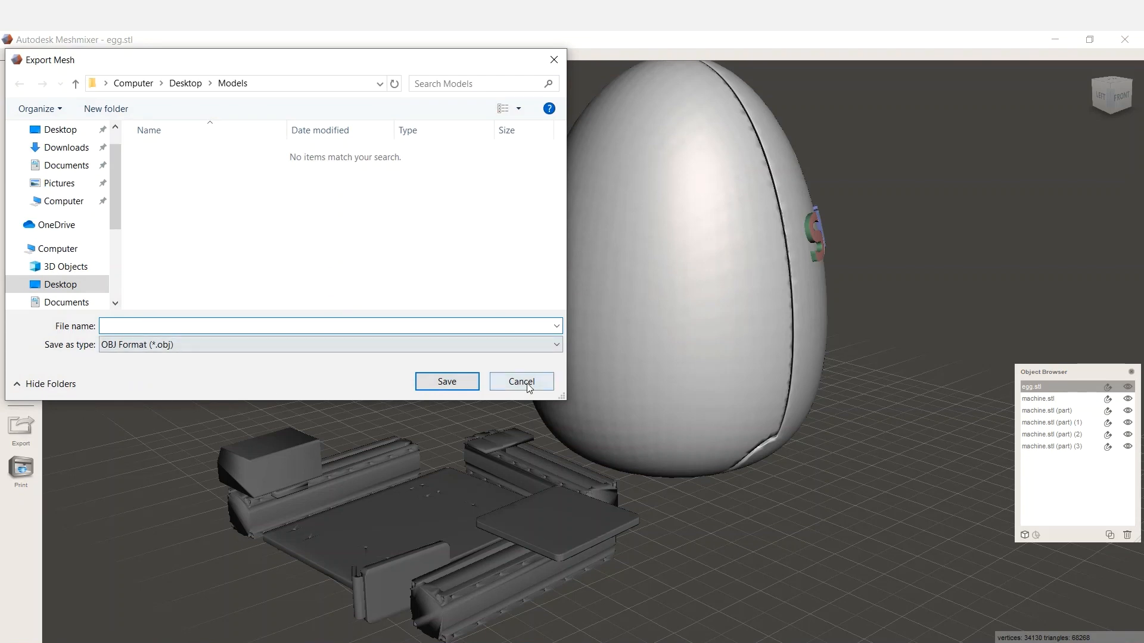
pyautogui.click(527, 384)
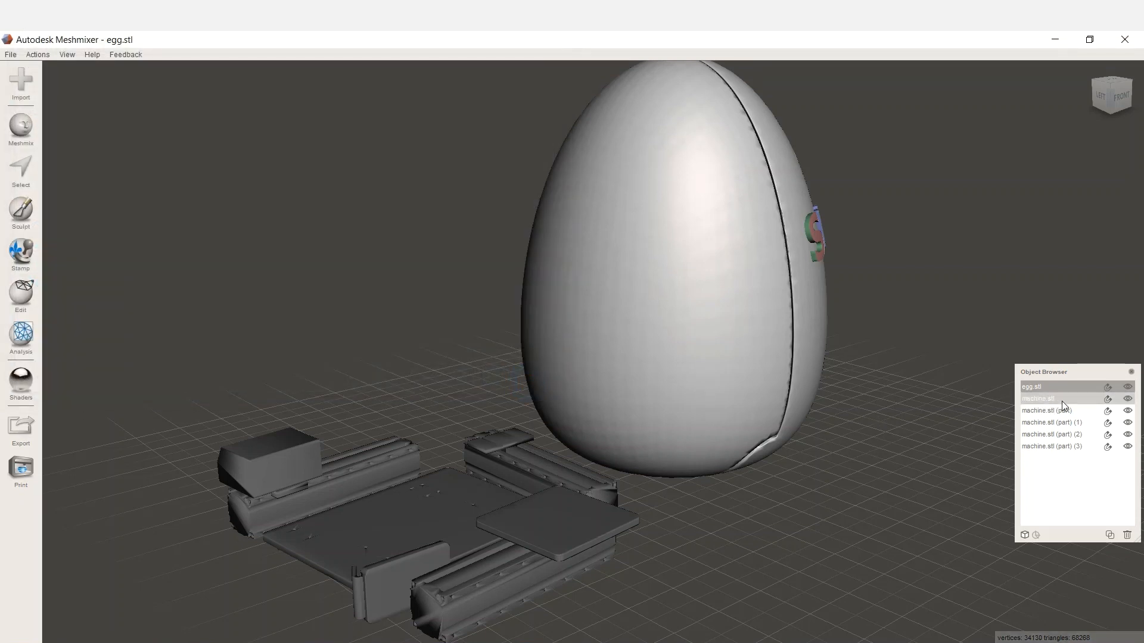
# Select the egg together with all five machine meshes and export them.
pyautogui.keyDown('ctrl'); pyautogui.click(1062, 399); pyautogui.keyUp('ctrl')
pyautogui.keyDown('ctrl'); pyautogui.click(1065, 411); pyautogui.keyUp('ctrl')
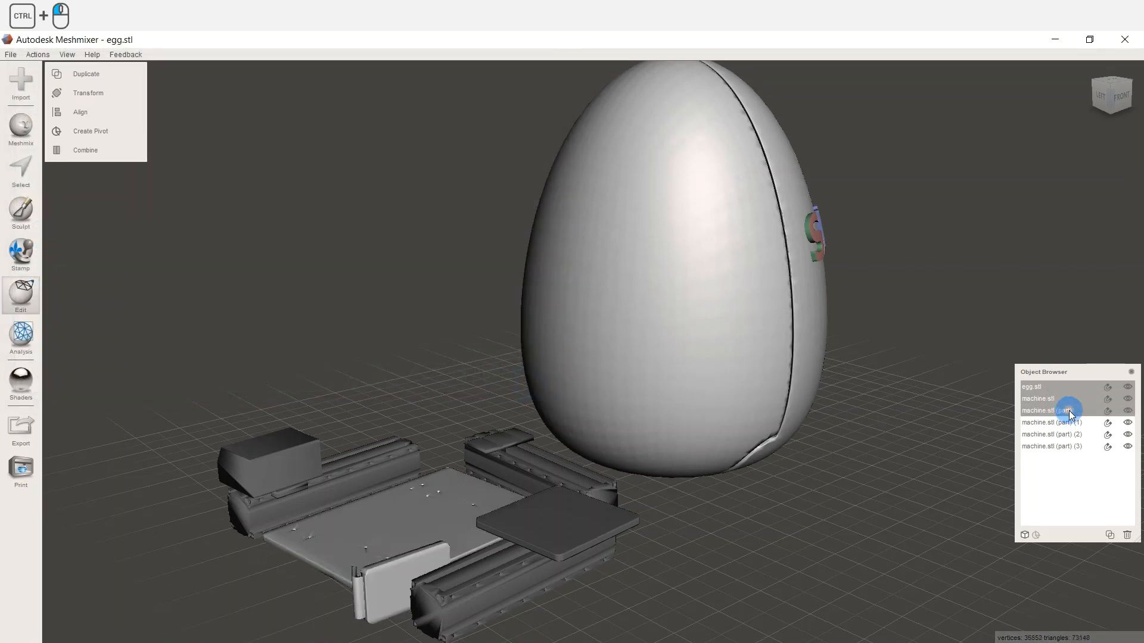
pyautogui.keyDown('ctrl'); pyautogui.click(1072, 422); pyautogui.keyUp('ctrl')
pyautogui.keyDown('ctrl'); pyautogui.click(1075, 435); pyautogui.keyUp('ctrl')
pyautogui.keyDown('ctrl'); pyautogui.click(1077, 447); pyautogui.keyUp('ctrl')
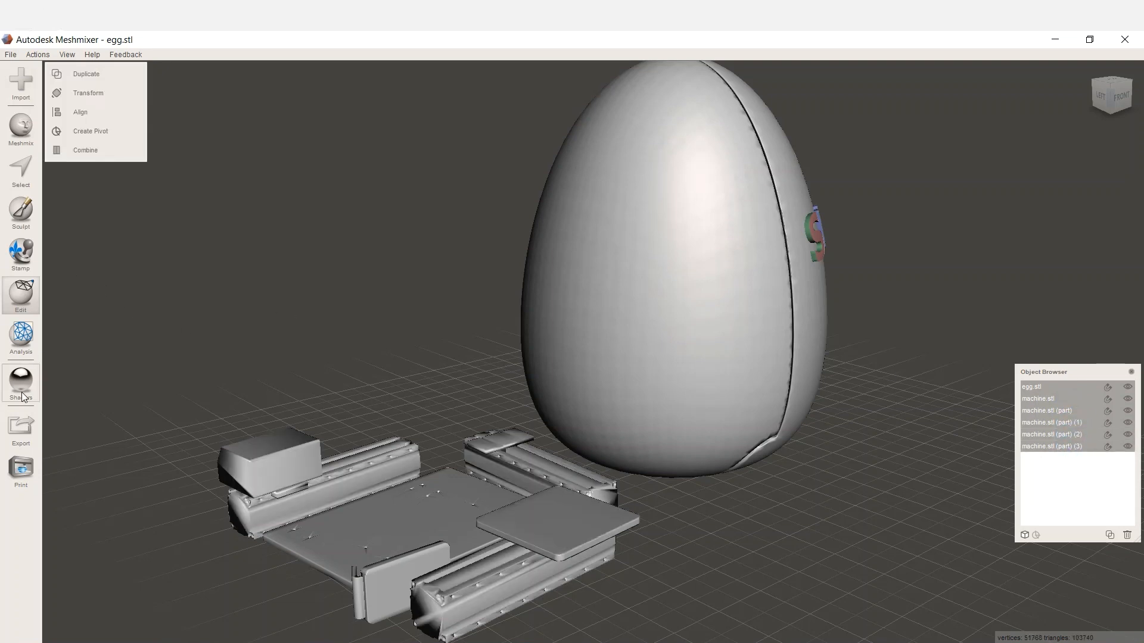
pyautogui.click(21, 430)
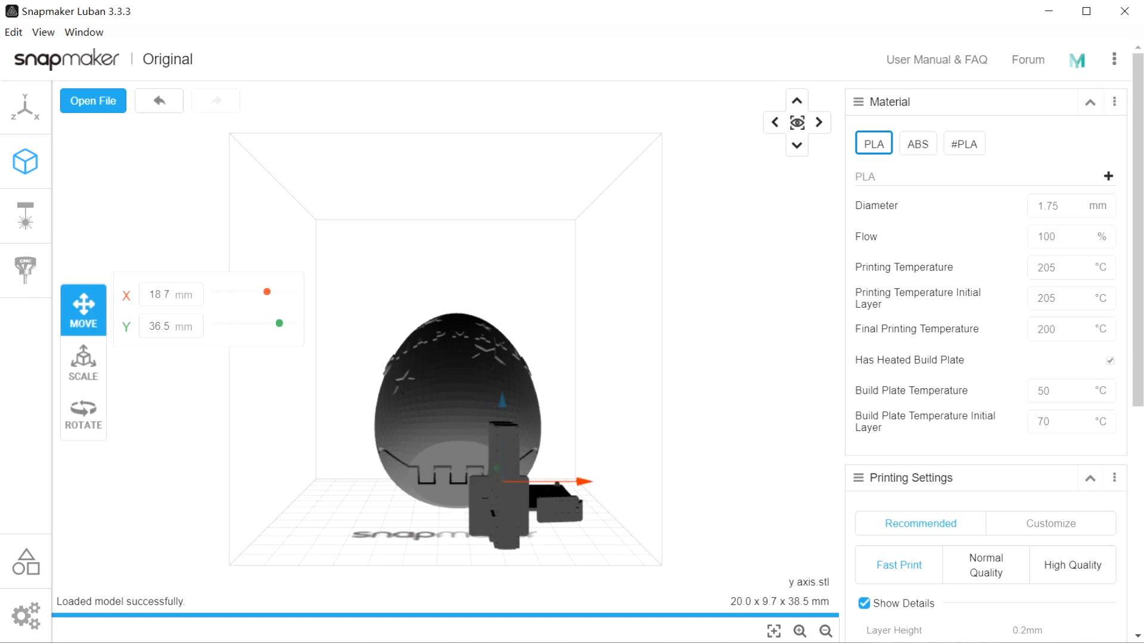
# In Snapmaker Luban, move the y axis model towards positive X and the egg towards negative X to space them apart.
pyautogui.moveTo(584, 482); pyautogui.dragTo(653, 481)
pyautogui.click(444, 387)
pyautogui.moveTo(533, 394); pyautogui.dragTo(469, 394)
# Rotate the egg model on the build plate and deselect it.
pyautogui.click(84, 414)
pyautogui.moveTo(389, 380); pyautogui.dragTo(390, 418)
pyautogui.click(703, 239)
pyautogui.click(796, 101)
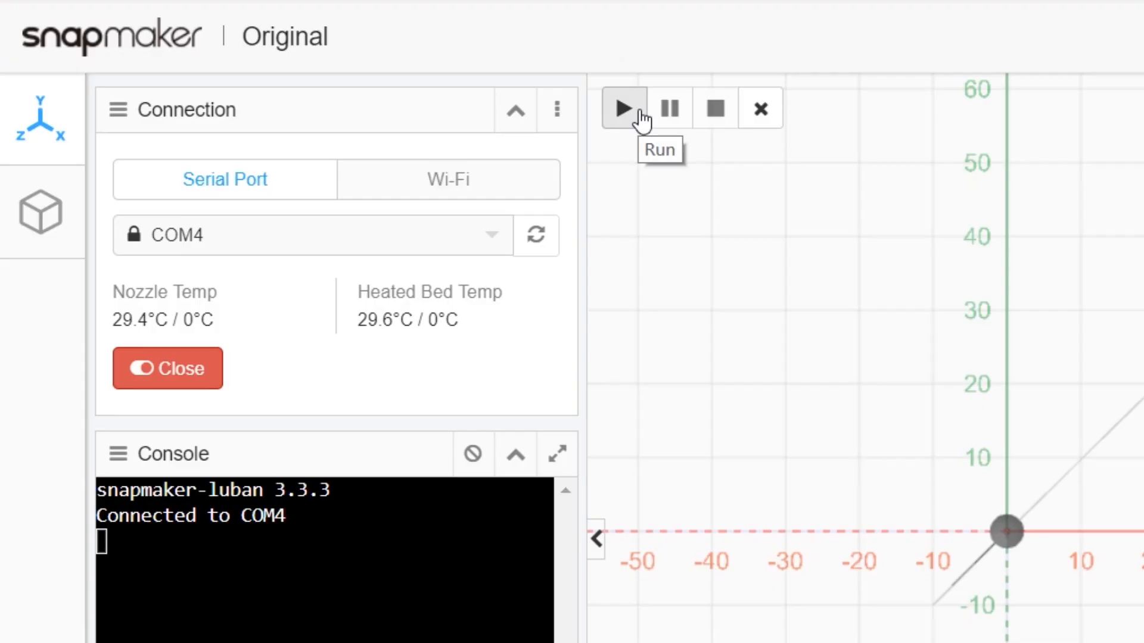
# Run the print job on the Snapmaker connected through serial port COM4.
pyautogui.click(634, 109)
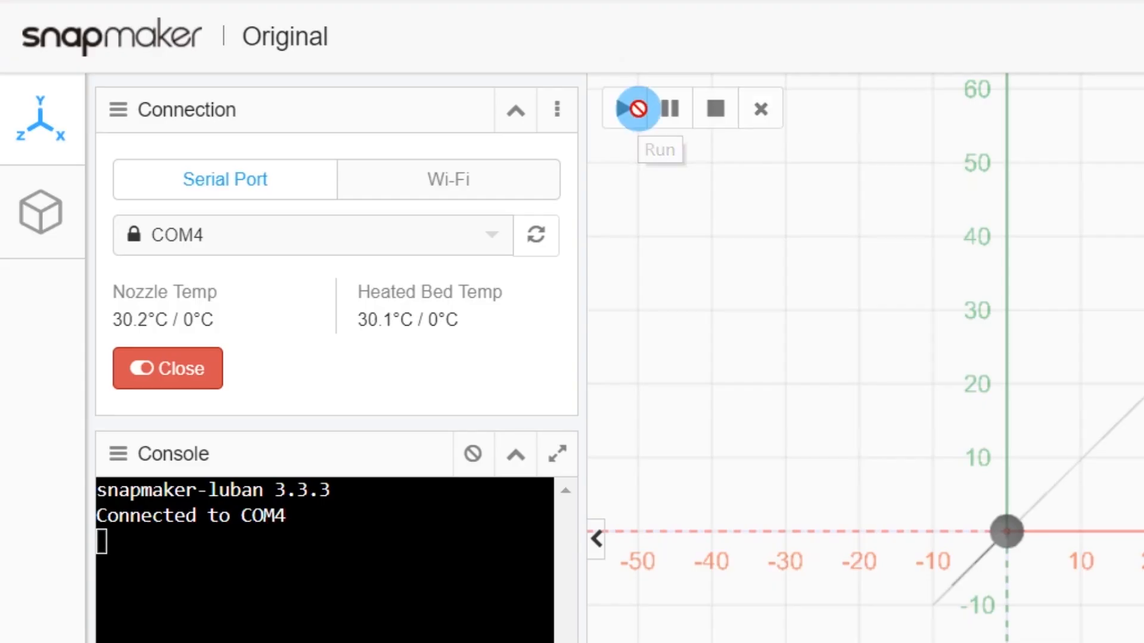